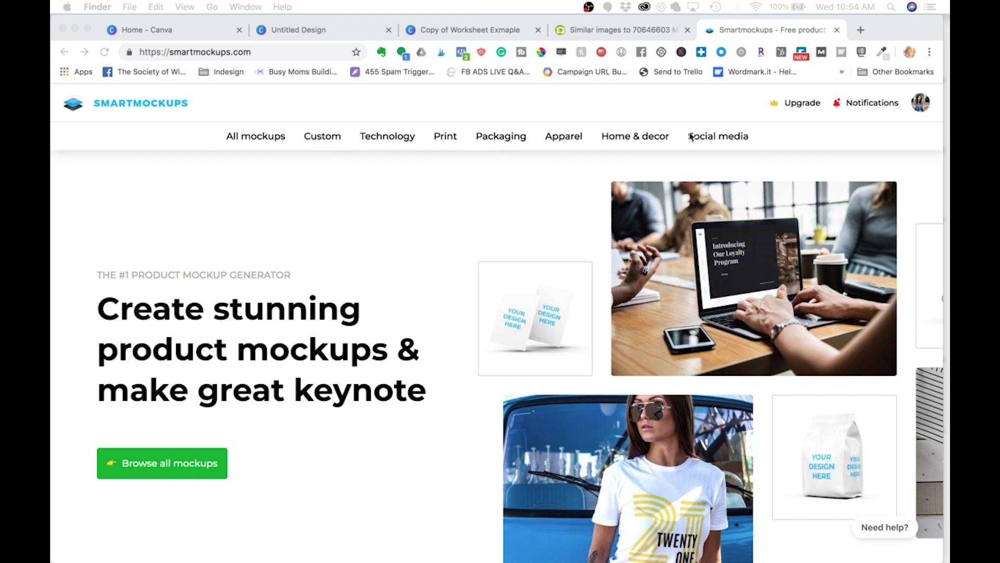
# Open the All mockups catalogue and scroll through its sections.
pyautogui.click(264, 137)
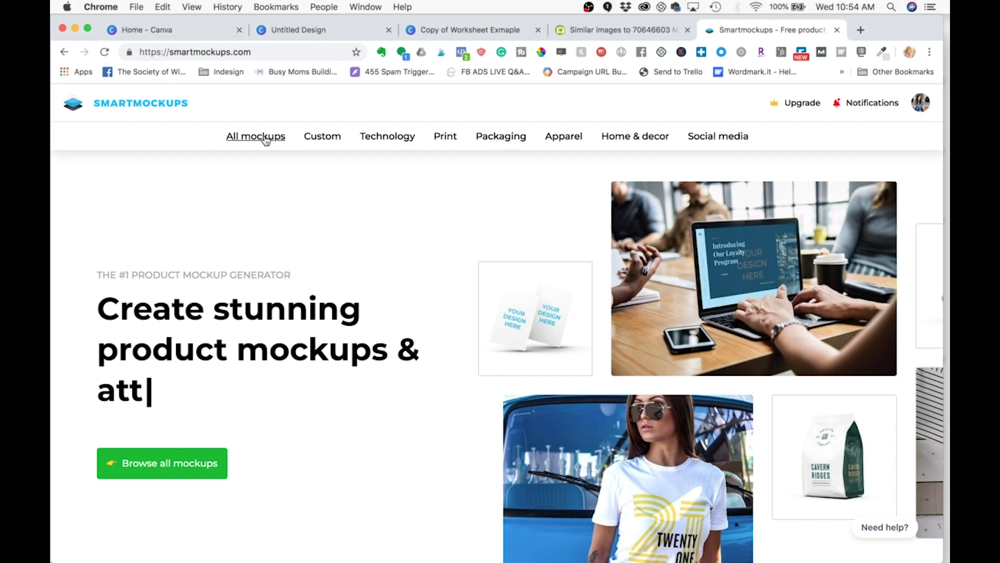
pyautogui.click(266, 138)
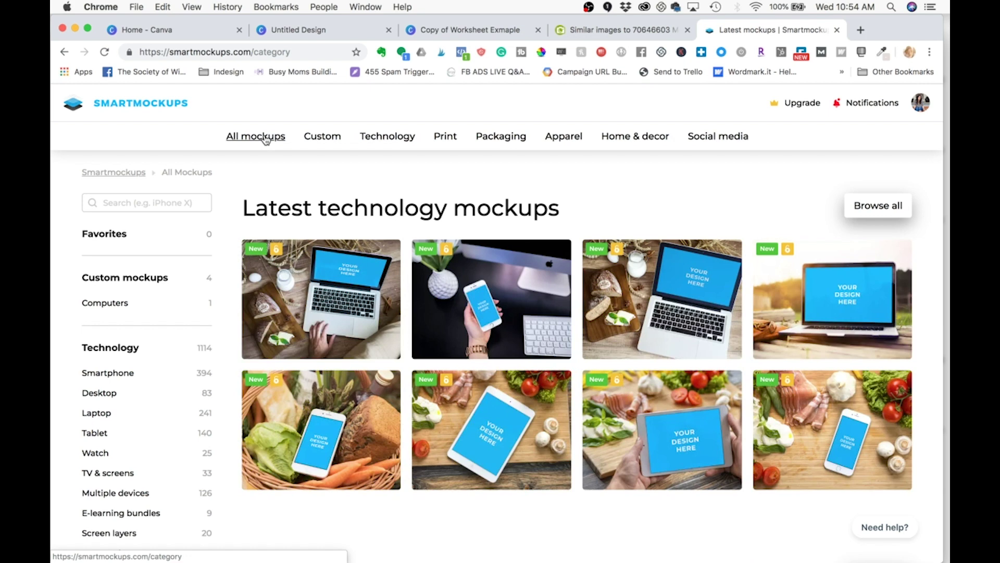
pyautogui.scroll(-2, 521, 344)
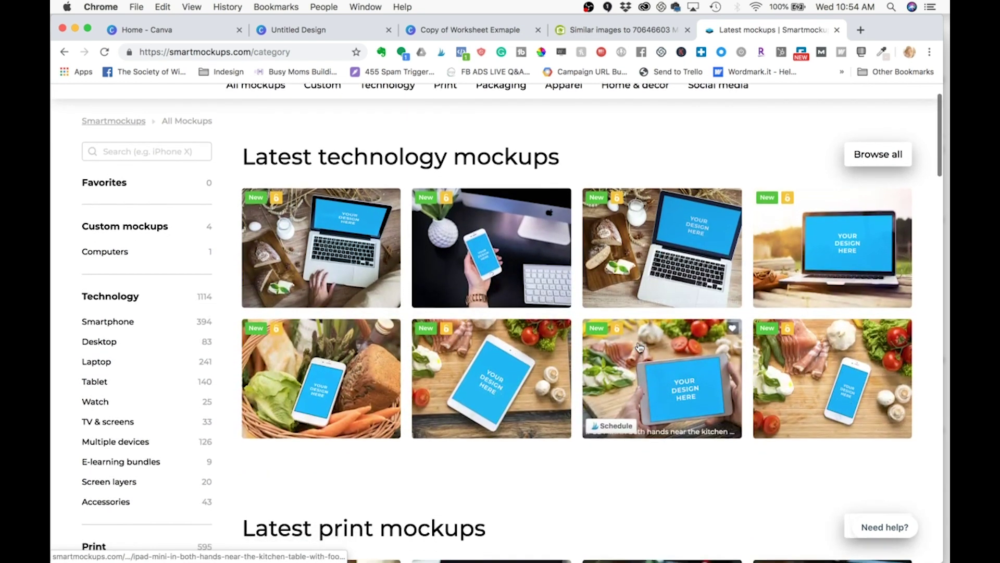
pyautogui.scroll(-1, 640, 347)
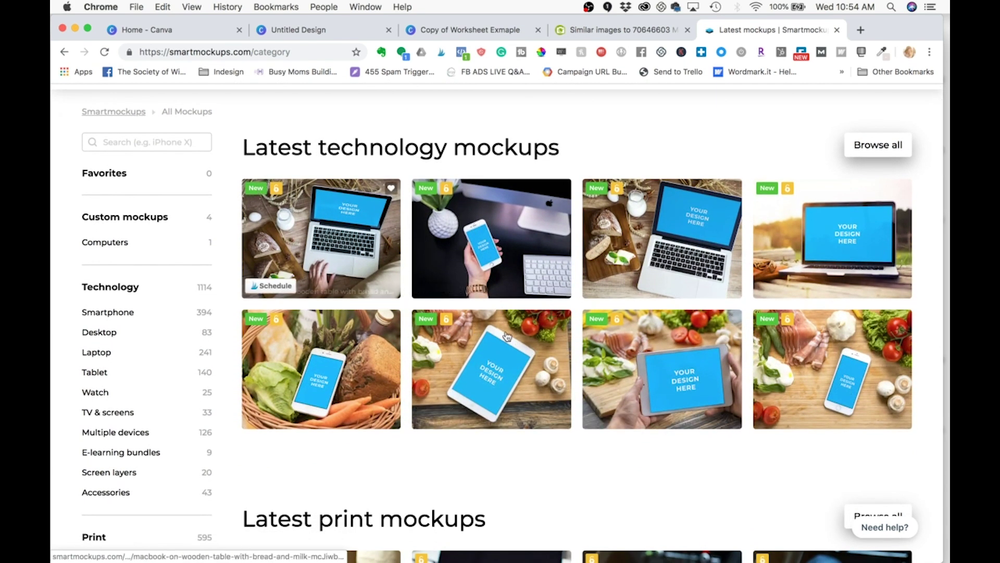
pyautogui.scroll(-5, 677, 344)
pyautogui.scroll(-3, 685, 330)
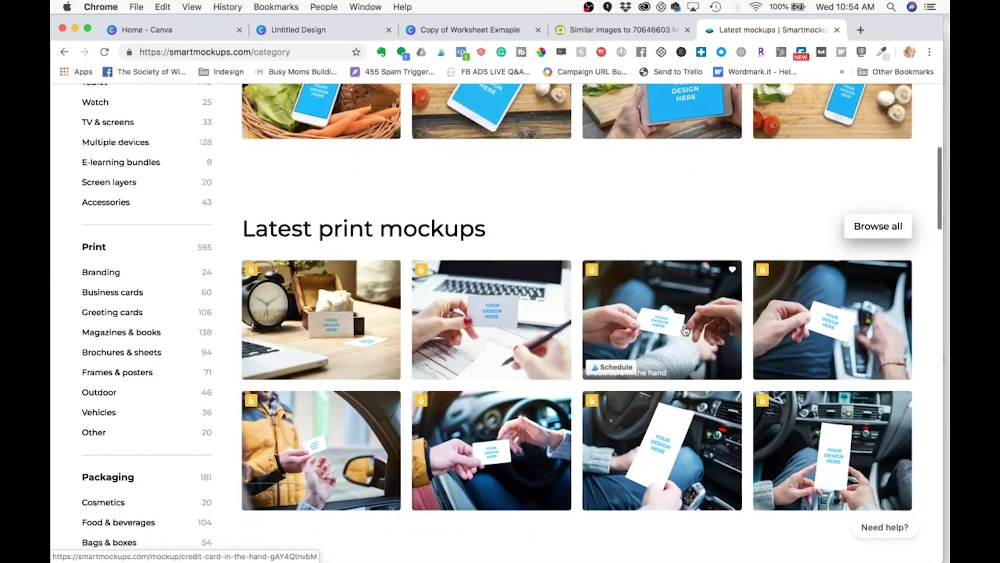
pyautogui.scroll(-7, 678, 407)
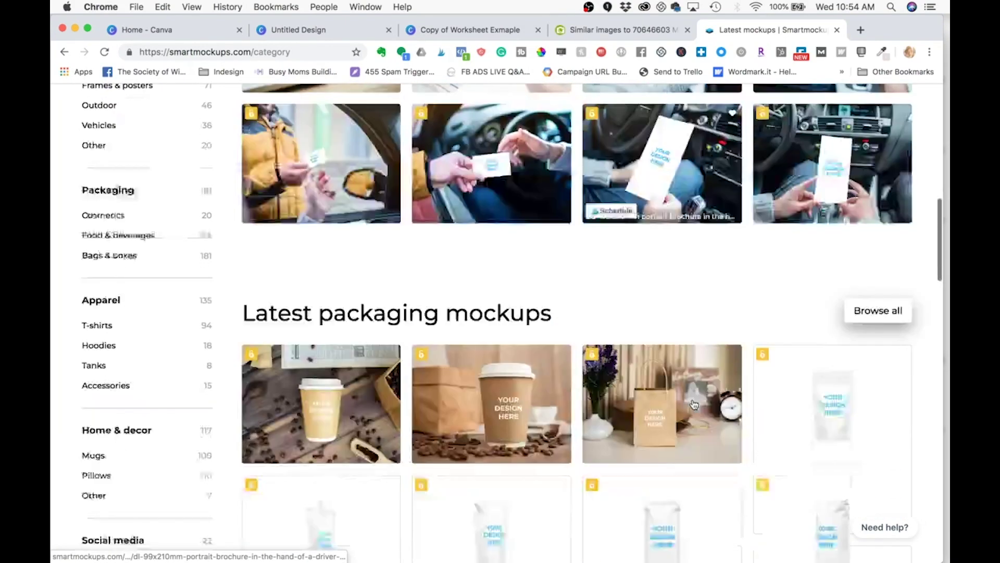
pyautogui.scroll(12, 700, 445)
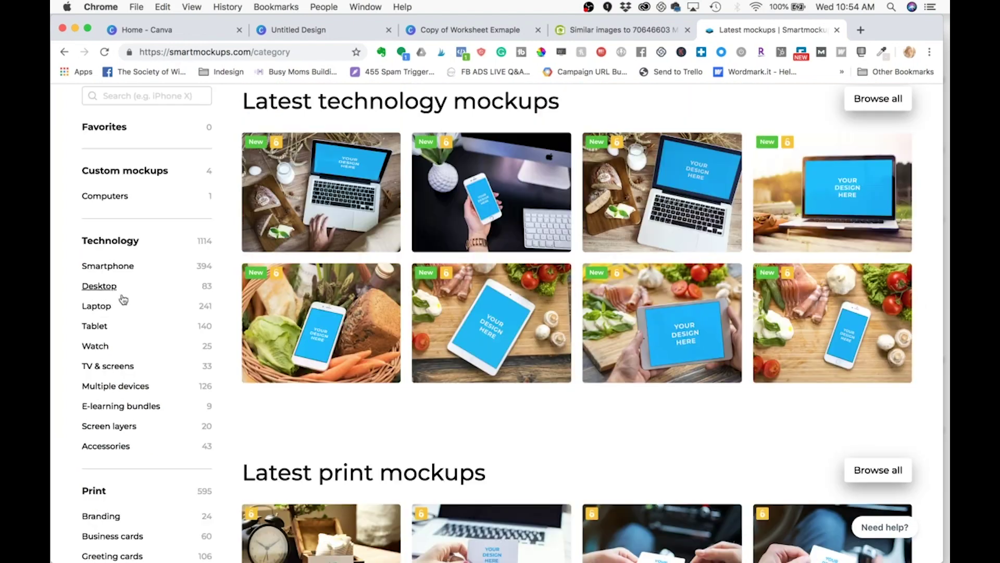
# Filter to the Laptop category under Technology and browse its 241 templates.
pyautogui.click(111, 307)
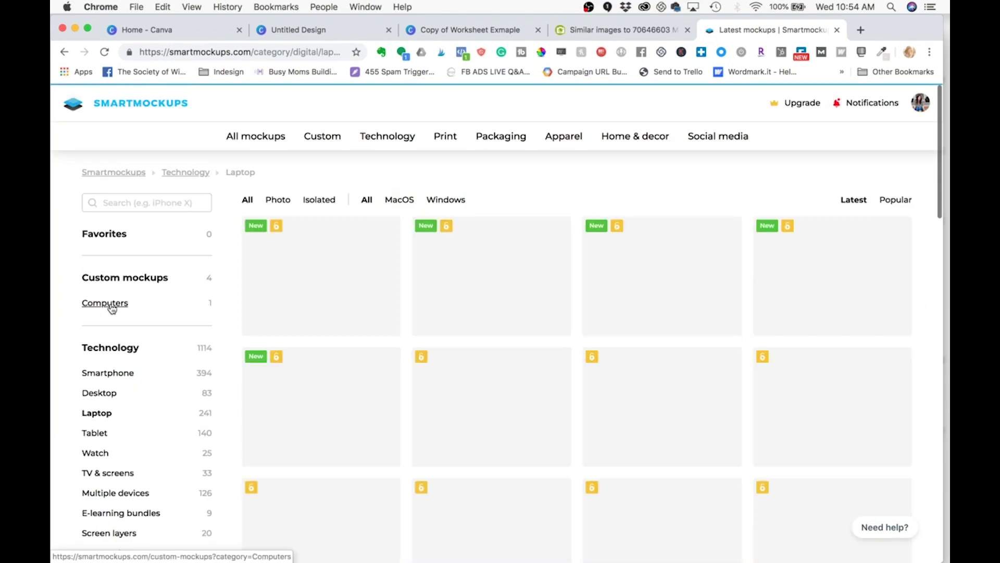
pyautogui.scroll(-4, 610, 360)
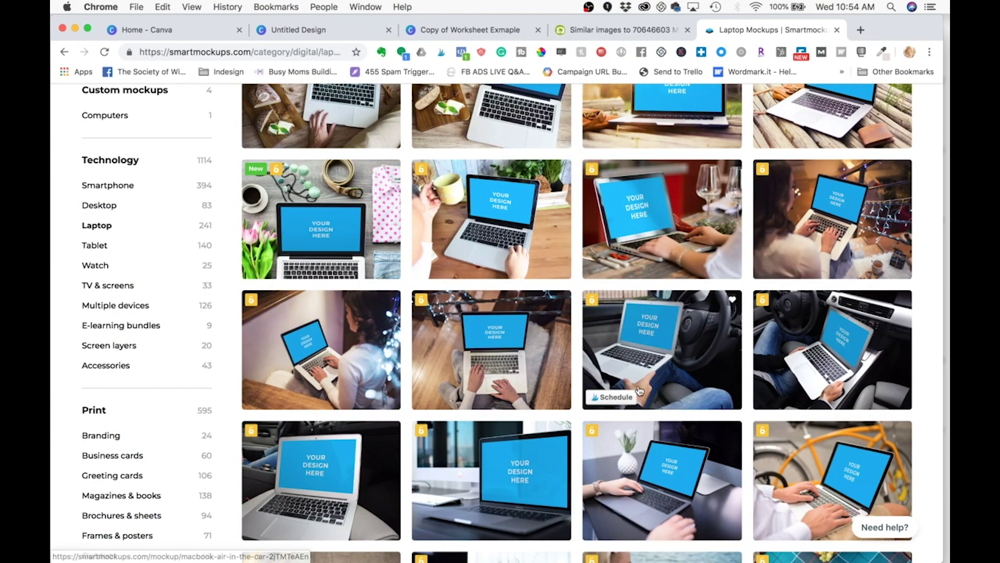
pyautogui.scroll(3, 625, 375)
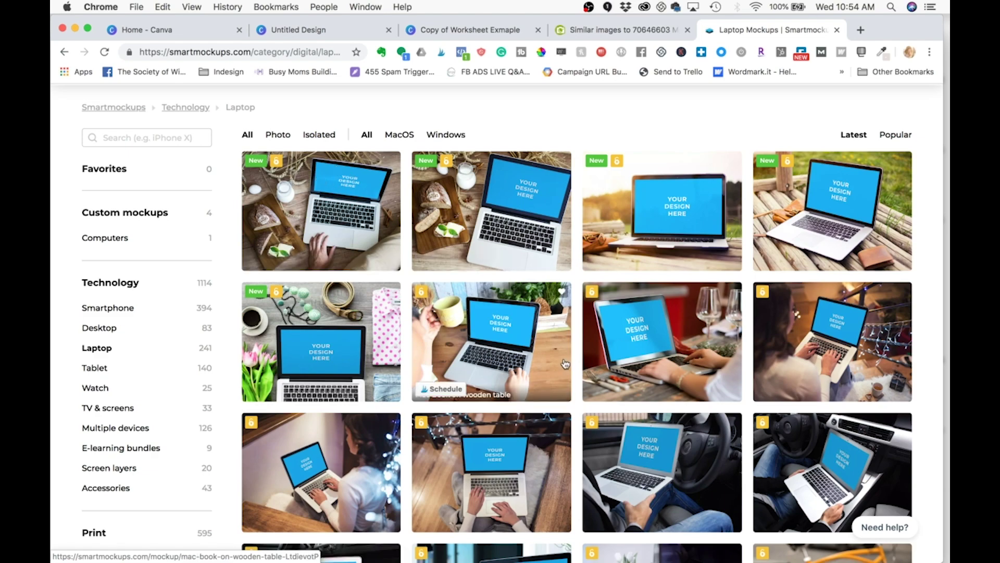
pyautogui.scroll(-2, 517, 416)
pyautogui.scroll(-5, 517, 417)
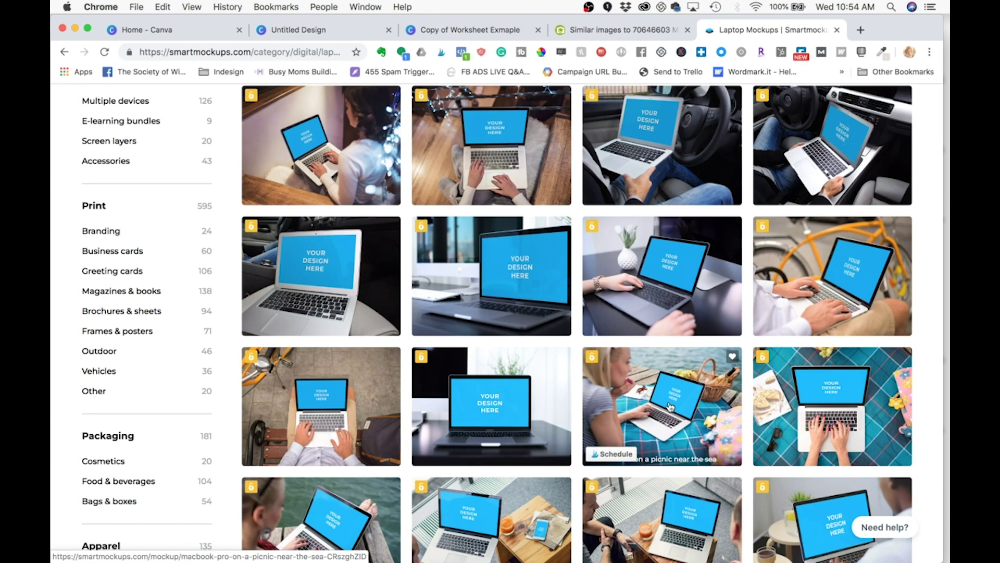
pyautogui.scroll(-3, 806, 500)
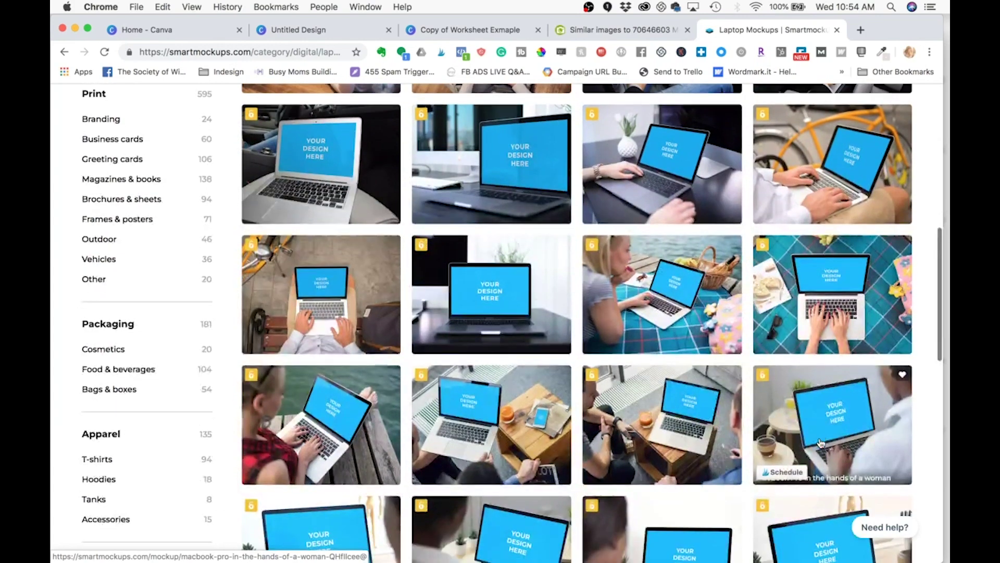
pyautogui.scroll(15, 821, 443)
pyautogui.moveTo(457, 141)
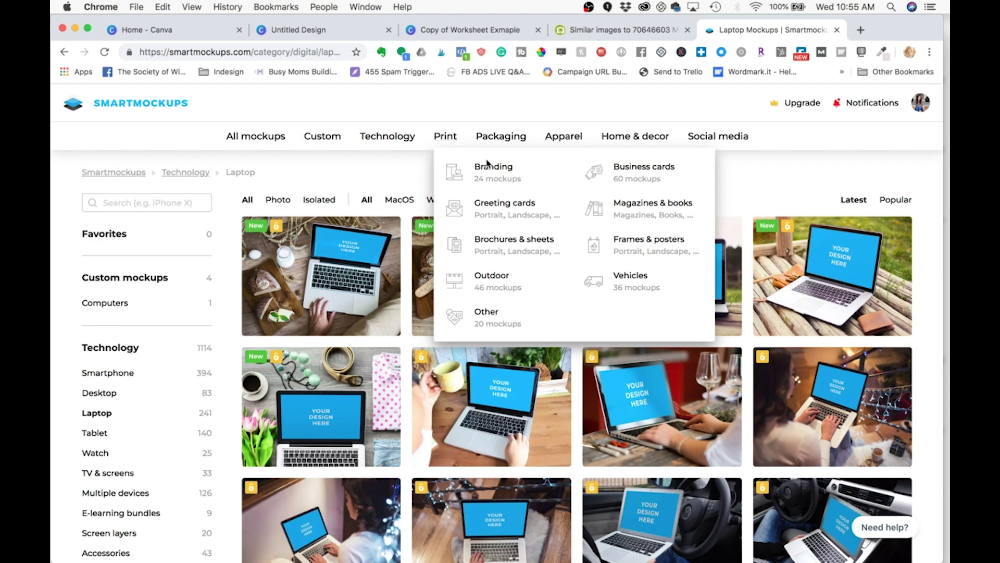
# Browse the Print > Magazines & books mockups across three pages of results.
pyautogui.click(646, 207)
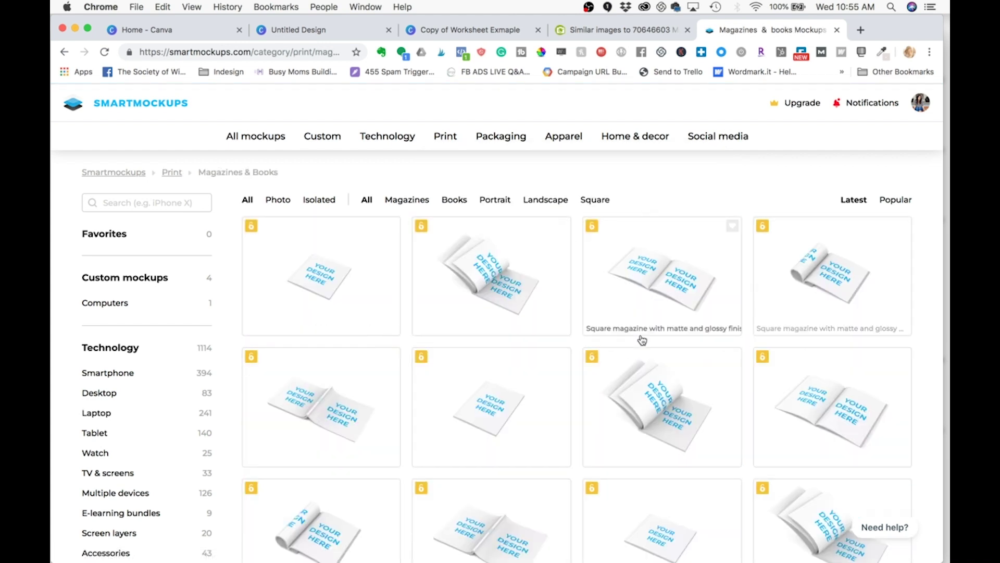
pyautogui.scroll(-7, 641, 343)
pyautogui.scroll(-5, 642, 340)
pyautogui.scroll(-10, 642, 340)
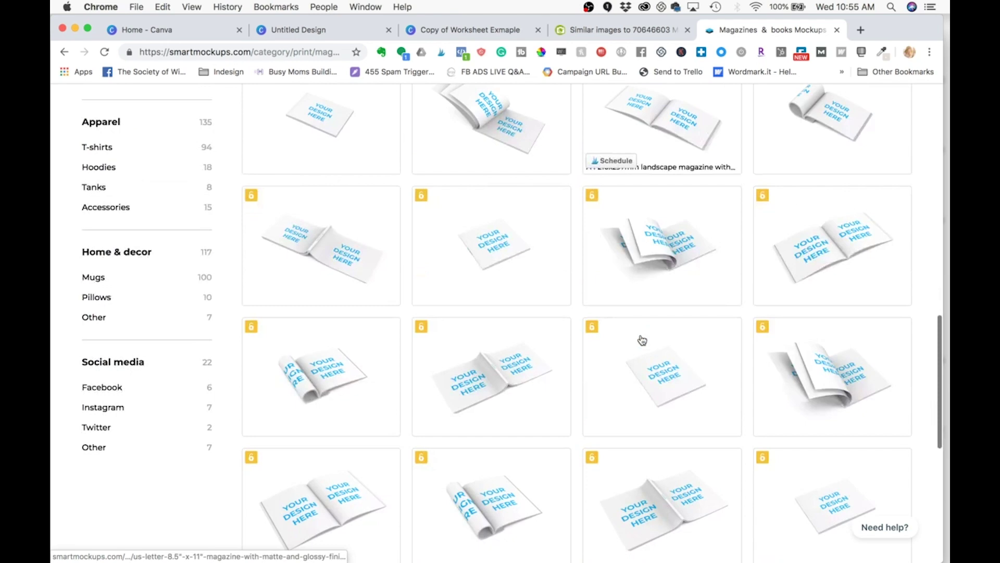
pyautogui.click(805, 325)
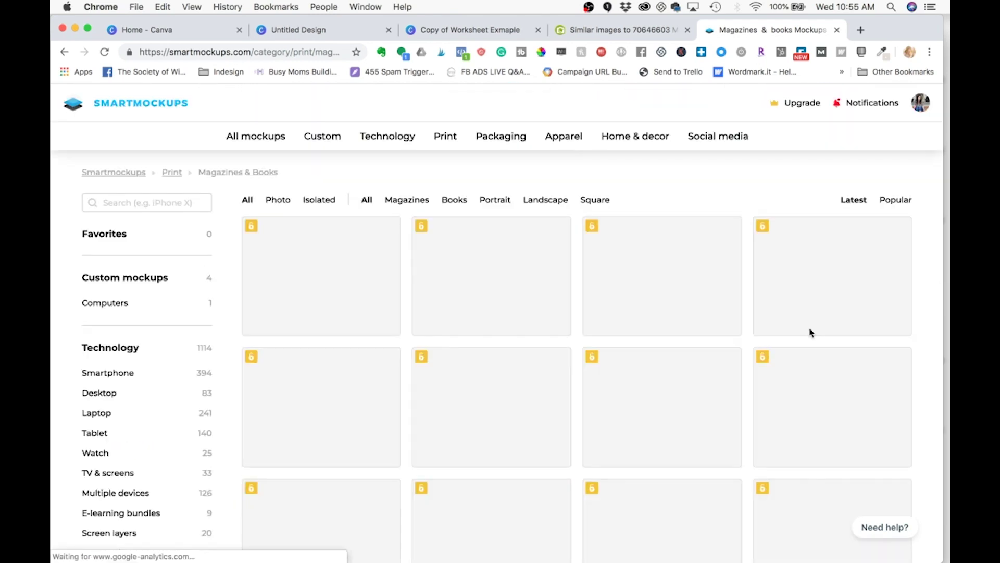
pyautogui.scroll(-10, 810, 332)
pyautogui.scroll(-7, 811, 333)
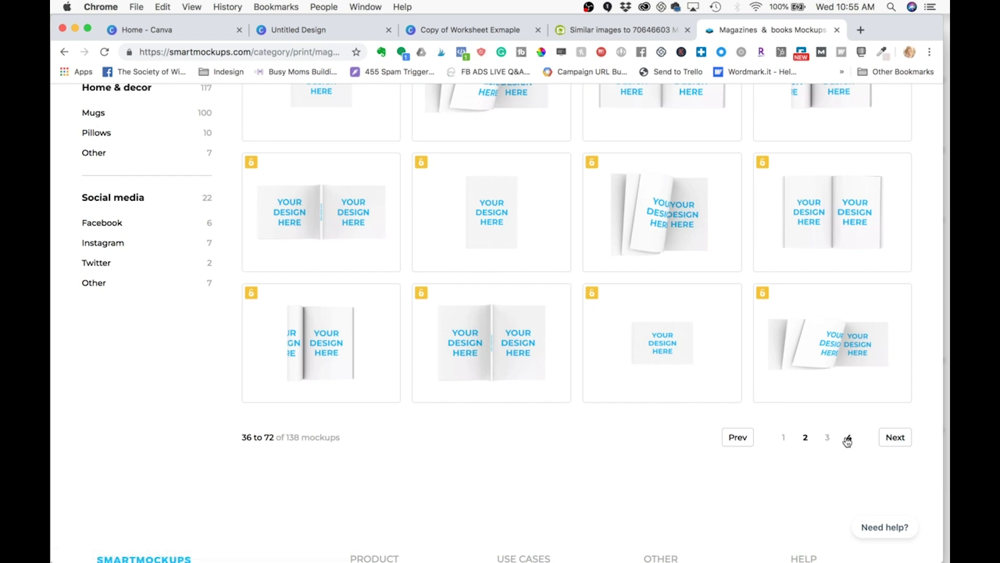
pyautogui.click(833, 437)
pyautogui.scroll(-10, 672, 353)
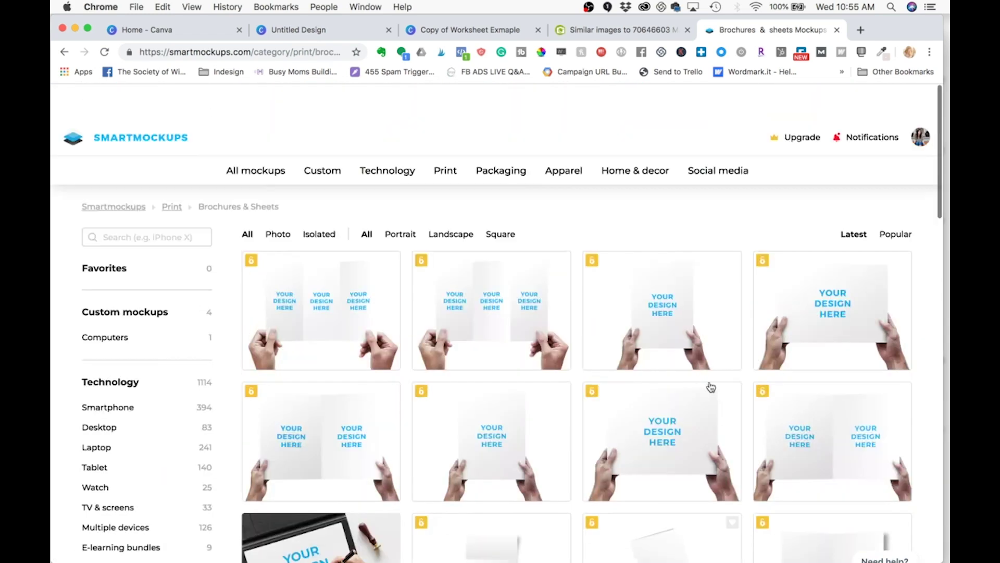
pyautogui.scroll(-3, 172, 297)
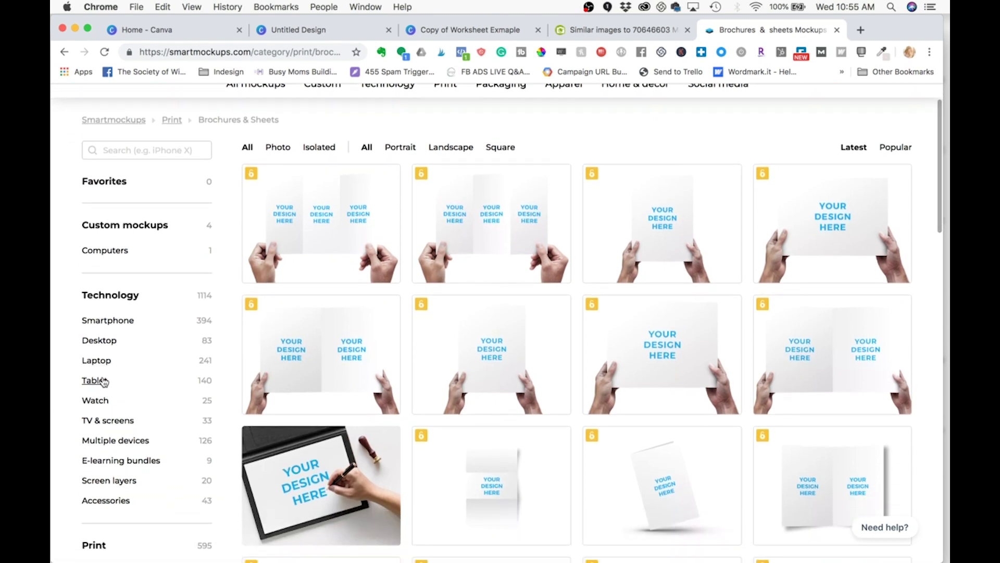
# Switch to Tablet mockups and open the iPad Mini held in both hands at breakfast.
pyautogui.click(103, 382)
pyautogui.scroll(-3, 558, 382)
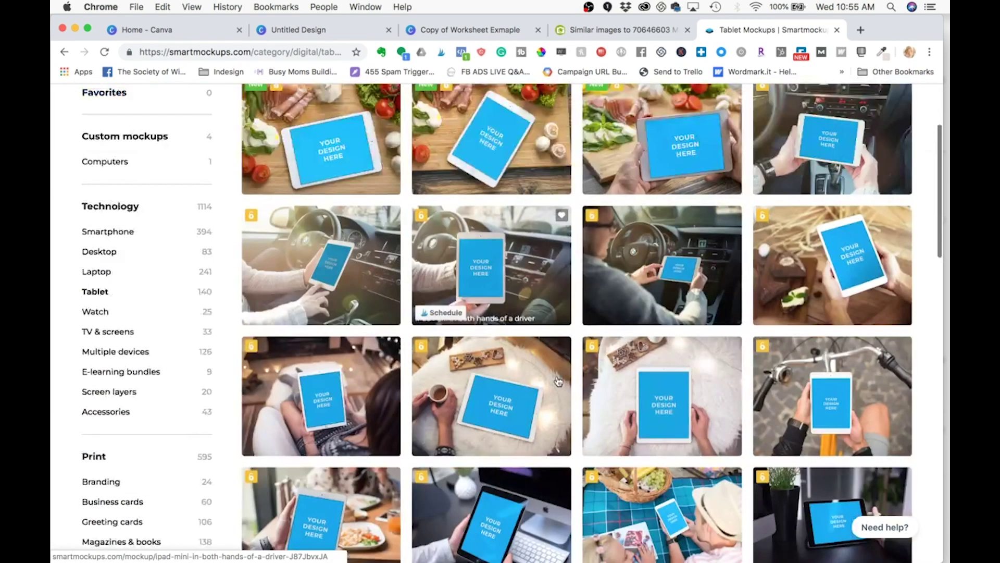
pyautogui.scroll(-2, 559, 381)
pyautogui.scroll(-5, 558, 381)
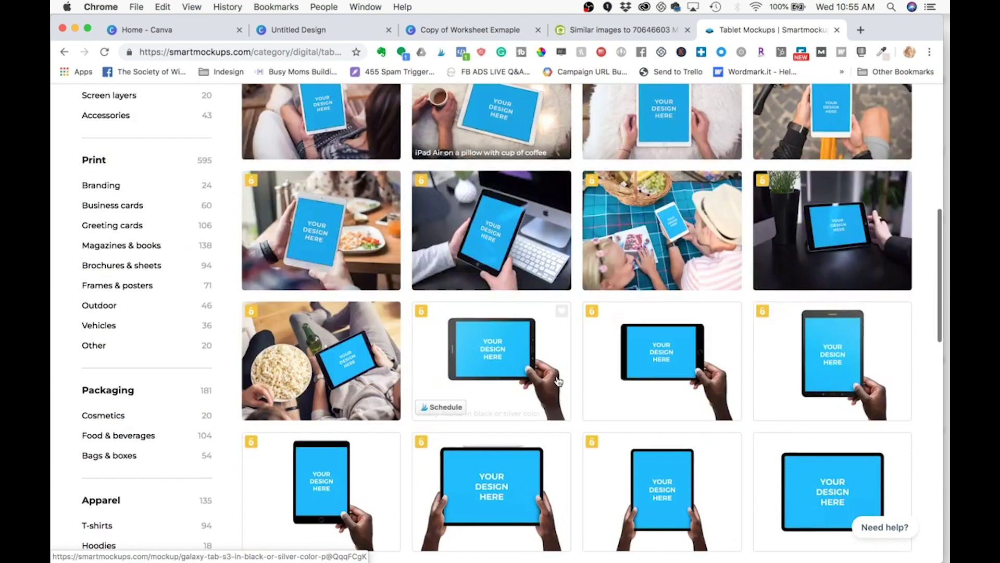
pyautogui.click(320, 255)
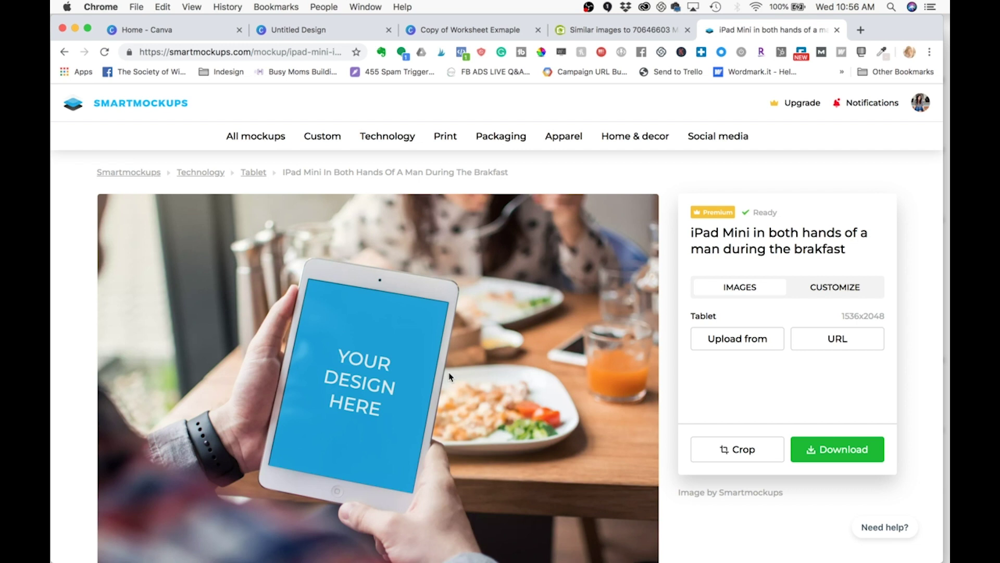
pyautogui.scroll(-2, 450, 376)
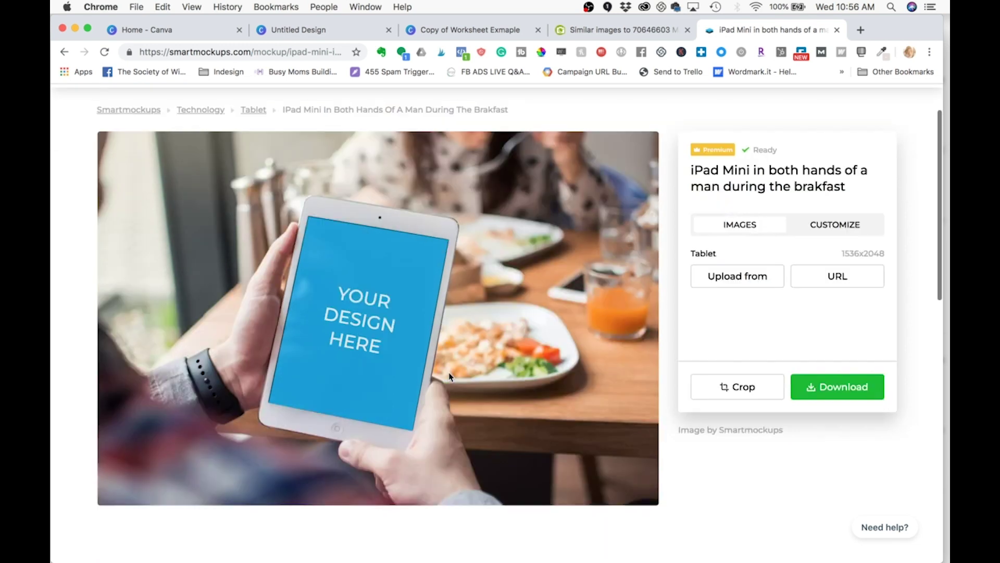
# Review the Copy of Worksheet Exmaple design, close the Untitled Design tab, and return to Canva home.
pyautogui.click(470, 32)
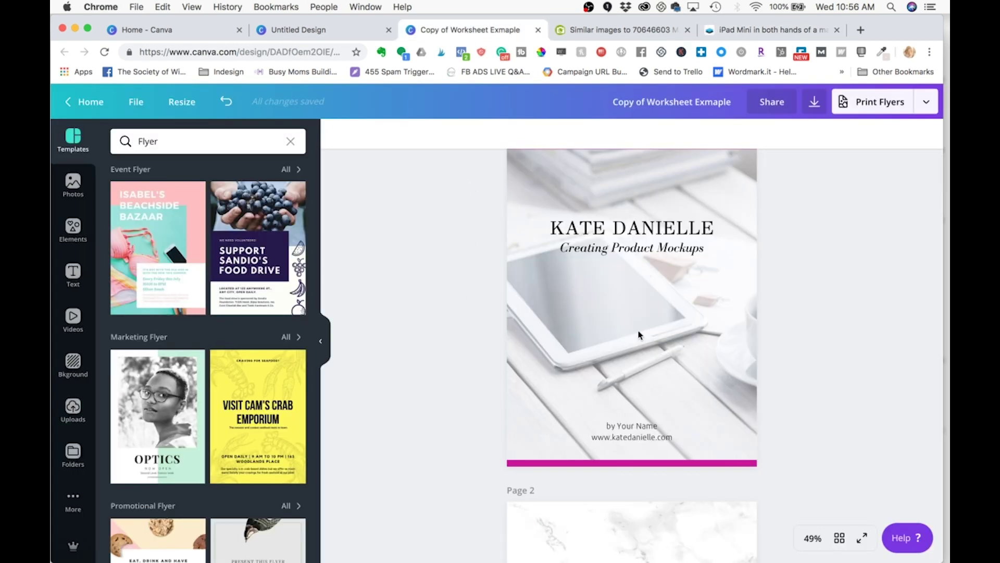
pyautogui.scroll(1, 640, 333)
pyautogui.scroll(-10, 640, 333)
pyautogui.scroll(7, 640, 334)
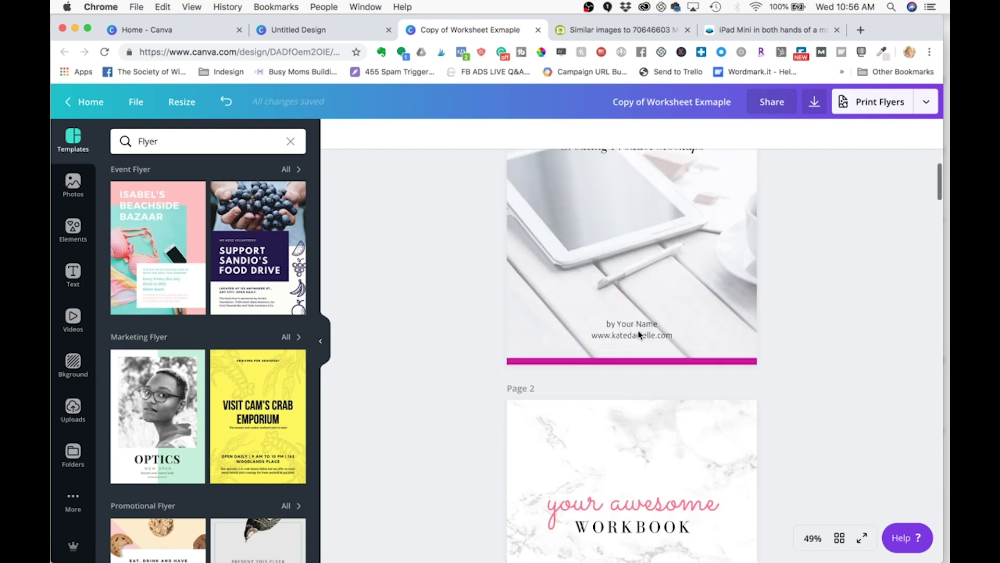
pyautogui.scroll(3, 639, 334)
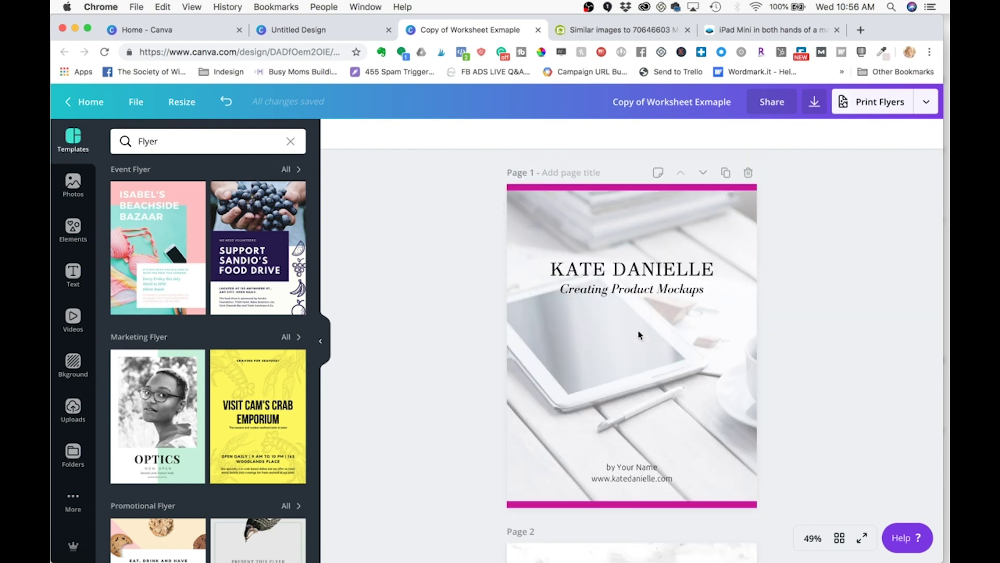
pyautogui.scroll(-7, 639, 330)
pyautogui.scroll(7, 638, 330)
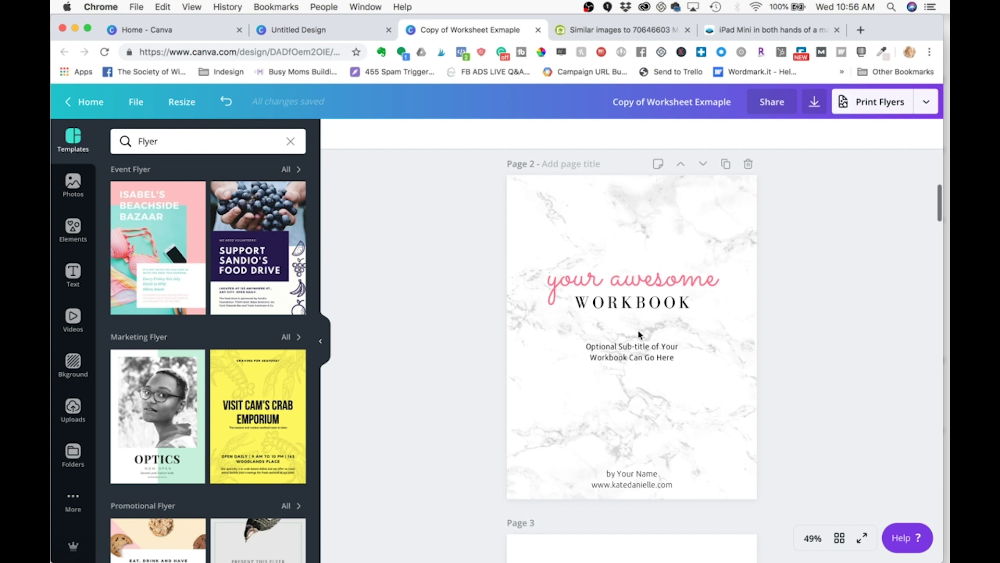
pyautogui.scroll(2, 639, 334)
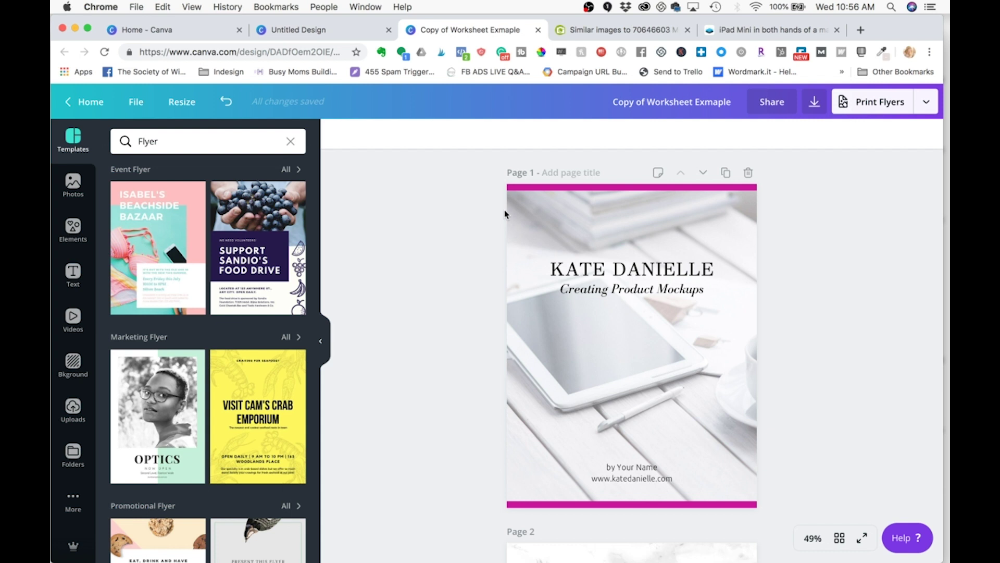
pyautogui.click(389, 30)
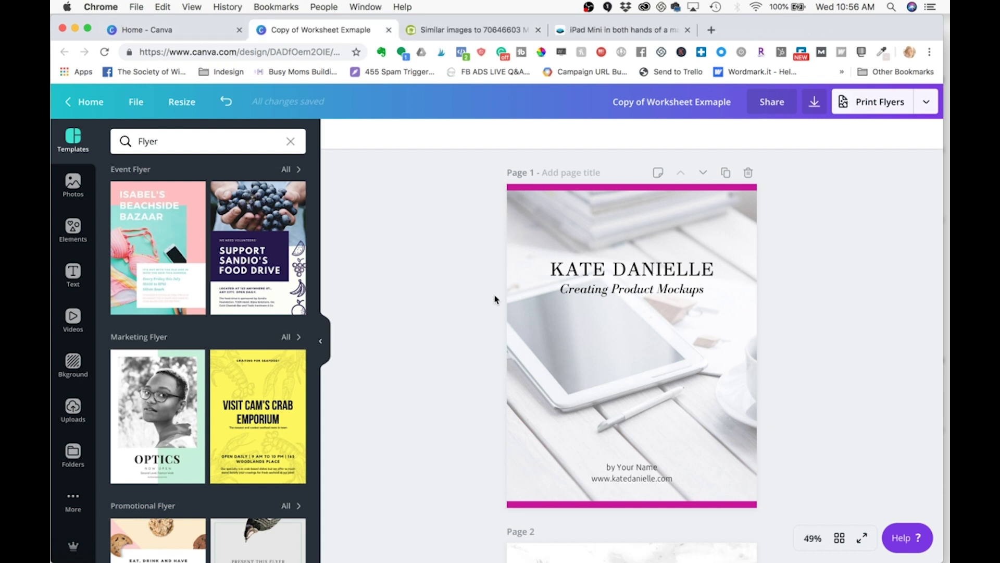
pyautogui.click(235, 27)
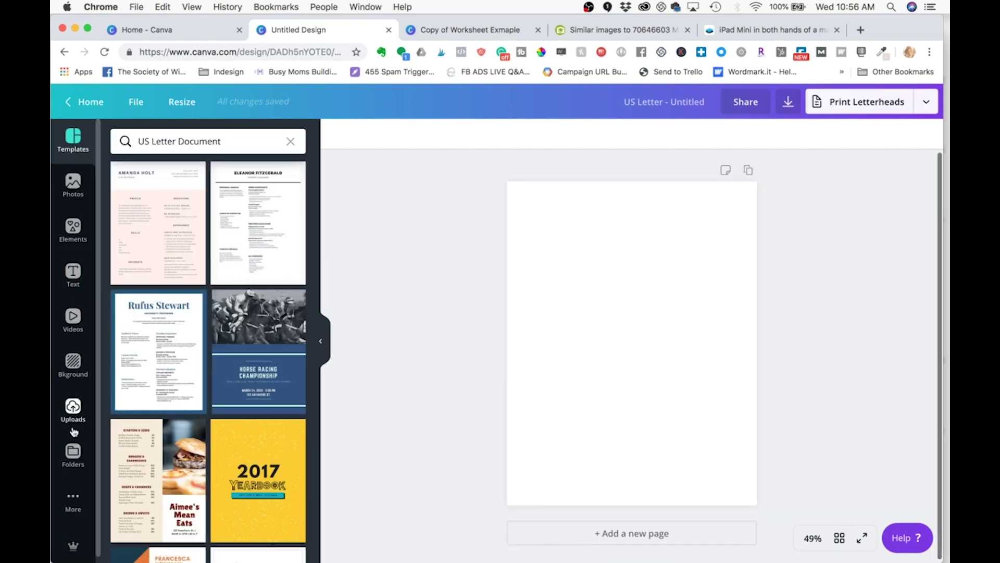
# Find the Copy of Worksheet Exmaple cover under All your designs, then undo inserting it.
pyautogui.click(73, 452)
pyautogui.click(159, 214)
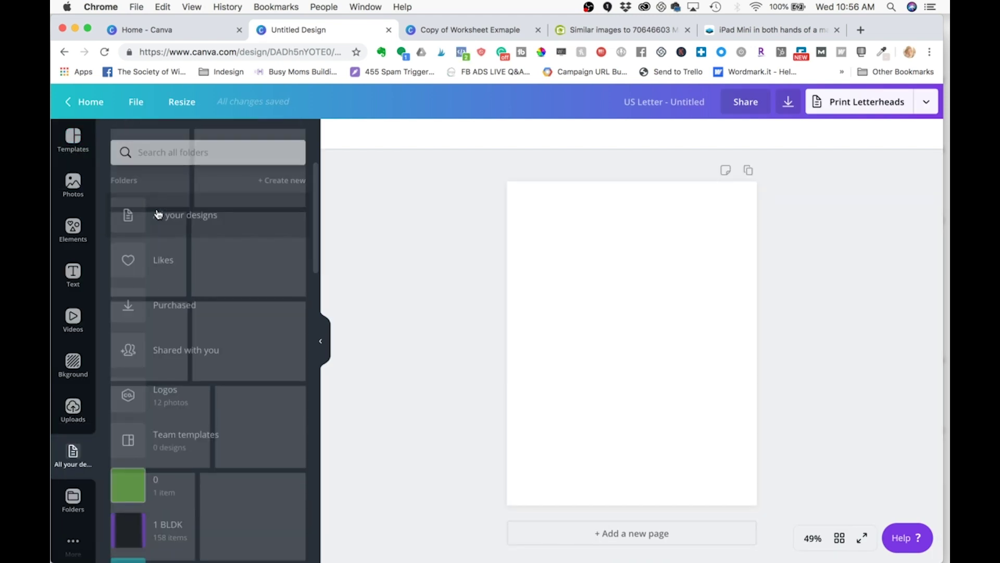
pyautogui.click(227, 182)
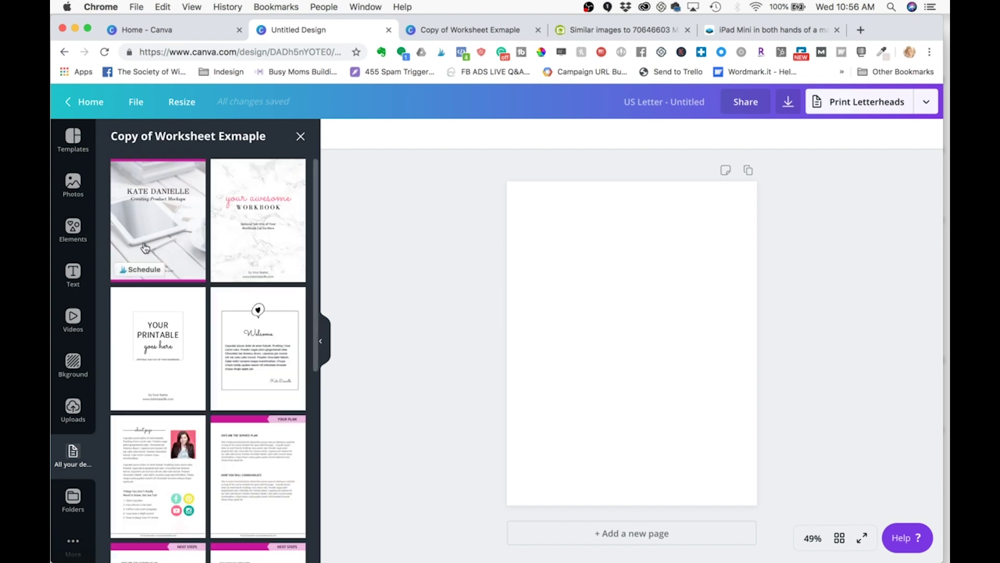
pyautogui.click(147, 247)
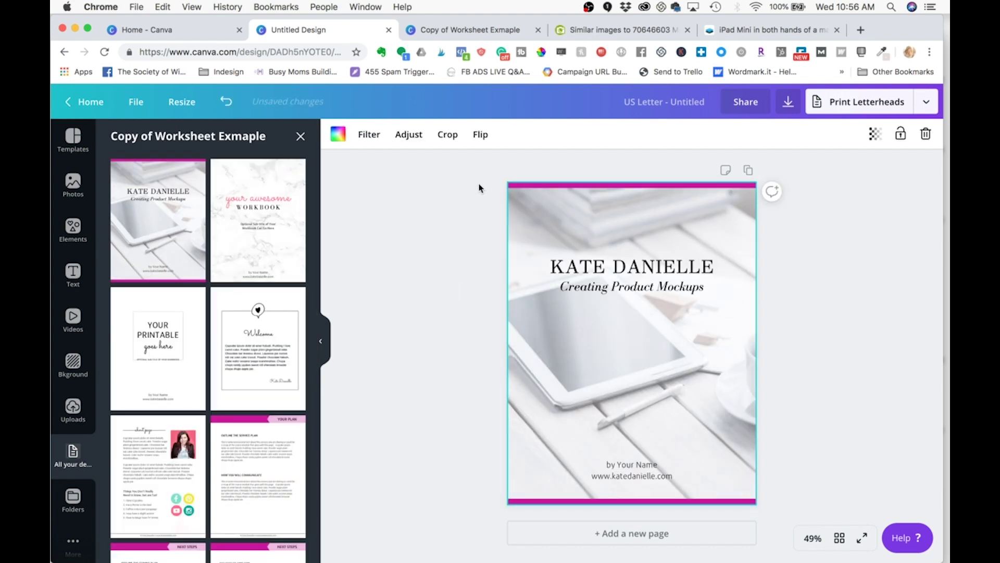
pyautogui.hotkey('ctrl', 'z')
# Copy the worksheet cover's title, text and bars into the new US Letter design.
pyautogui.click(451, 33)
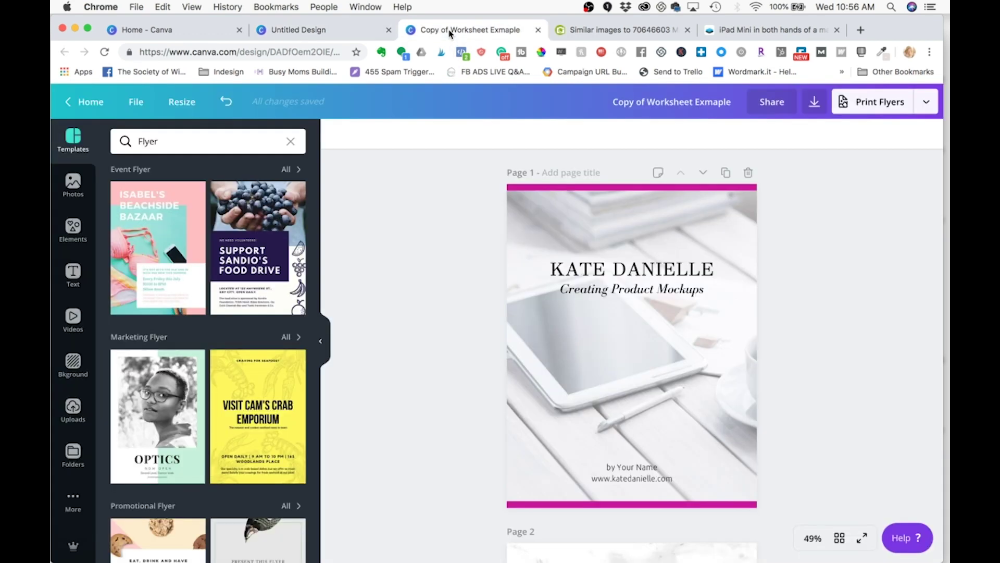
pyautogui.moveTo(454, 177); pyautogui.dragTo(762, 511)
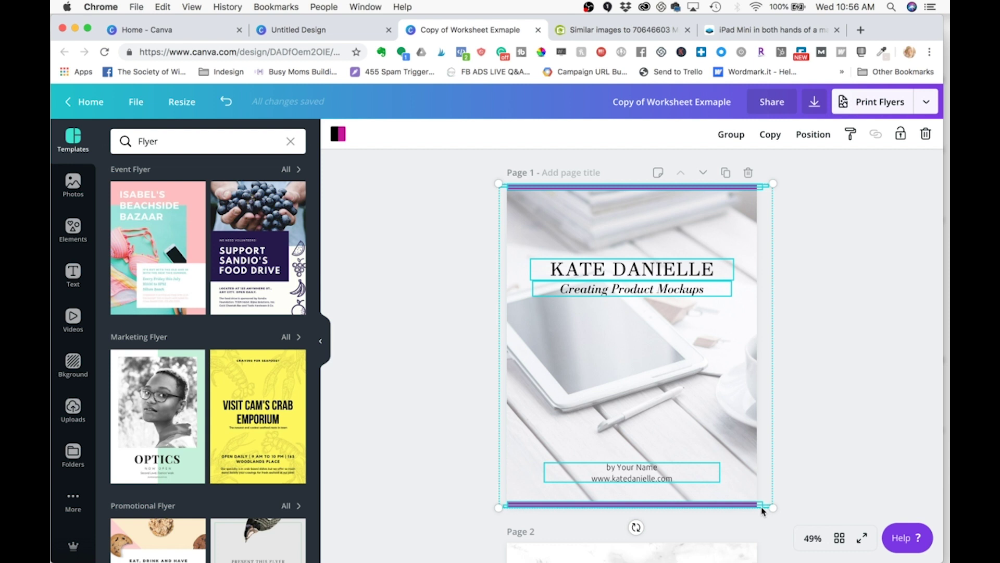
pyautogui.click(313, 29)
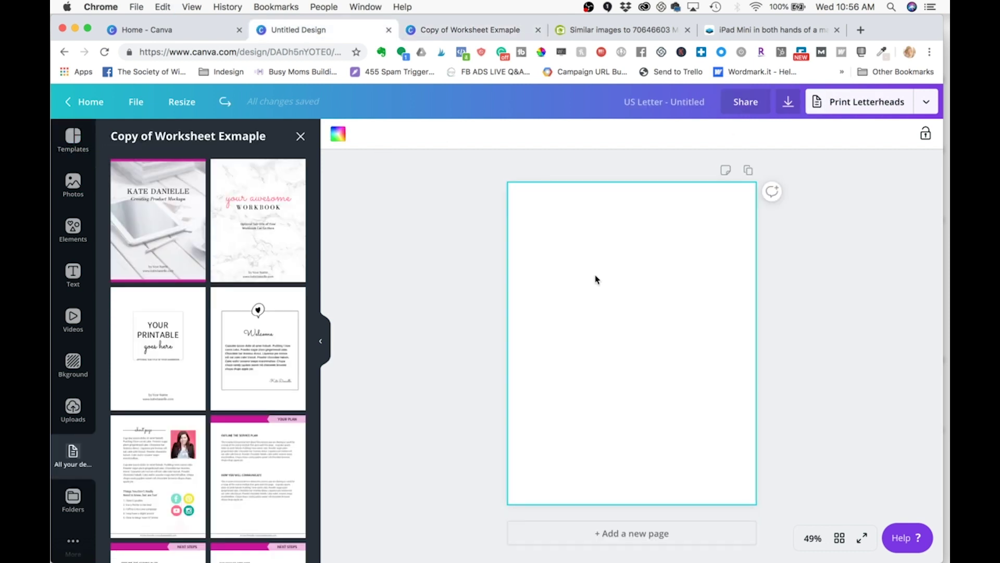
pyautogui.press('cmd+v')
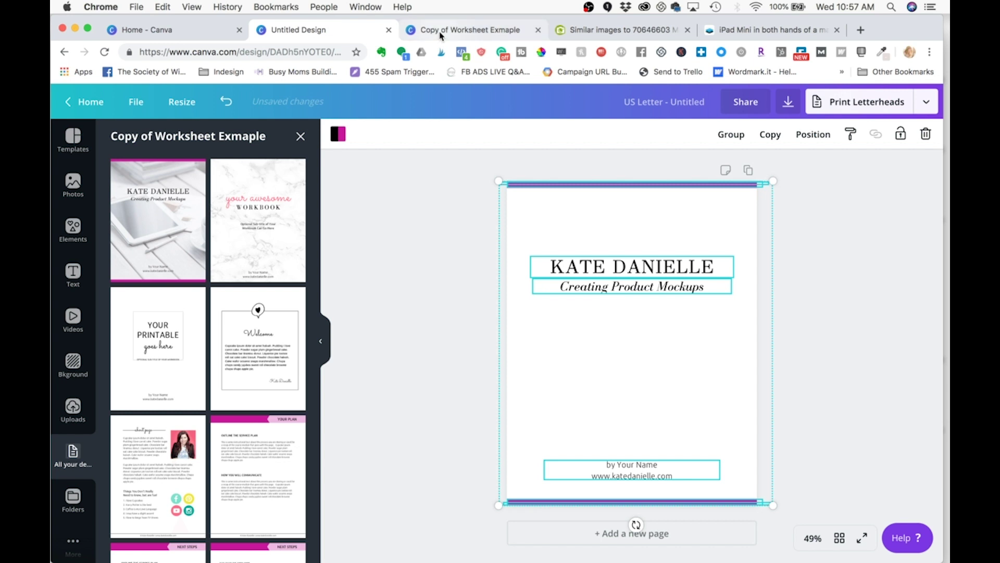
# Copy the cover's background photo into the new design.
pyautogui.click(441, 34)
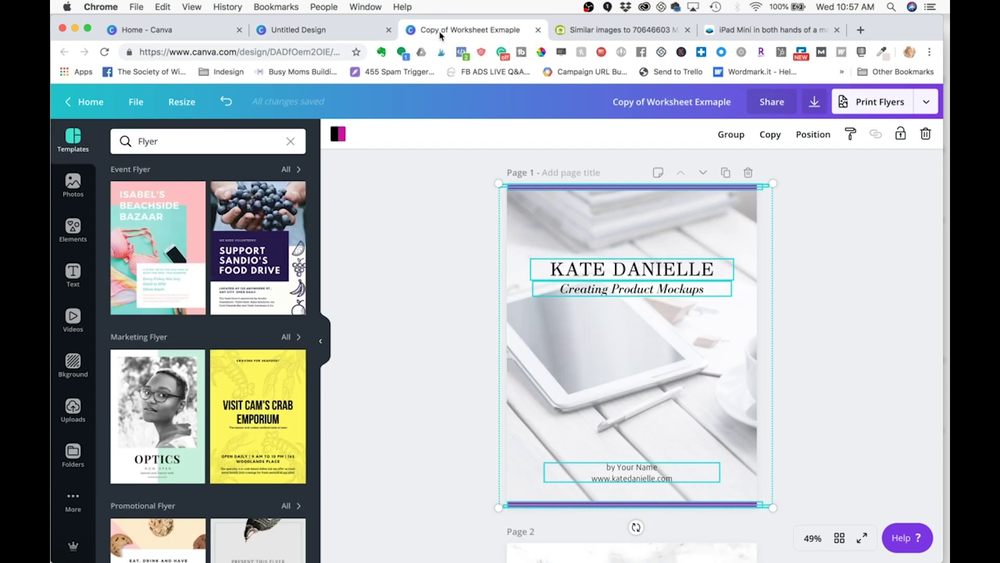
pyautogui.click(434, 286)
pyautogui.click(527, 247)
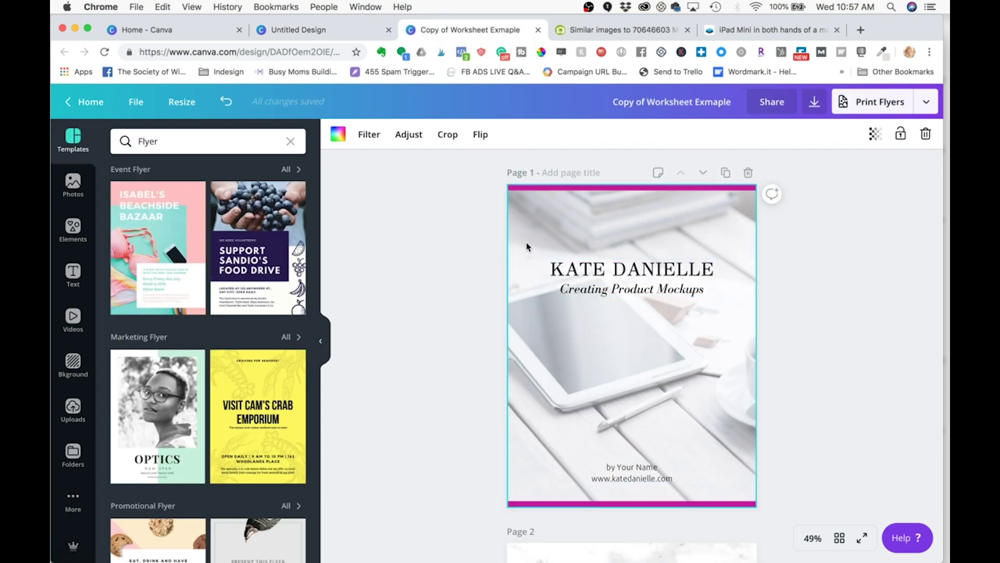
pyautogui.click(284, 28)
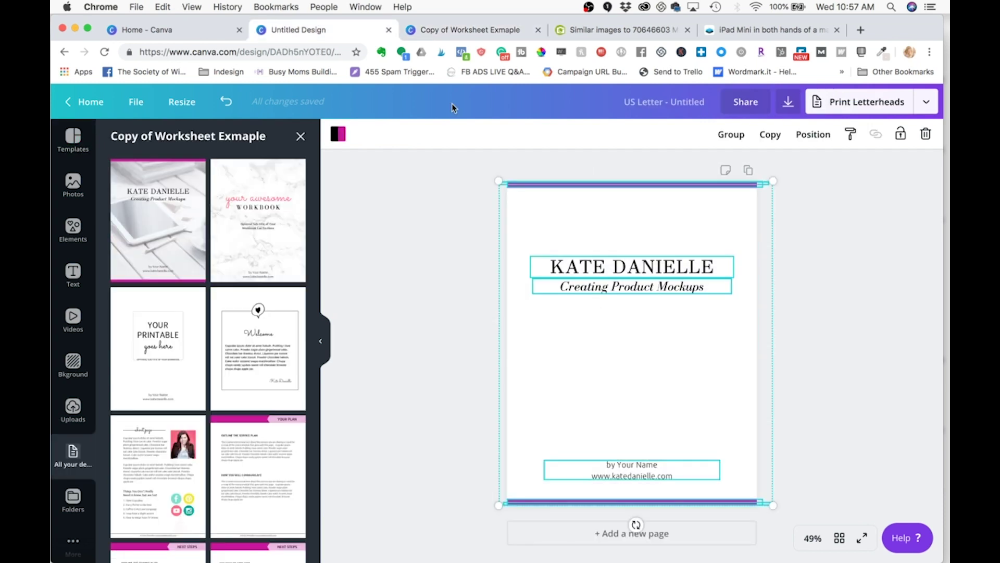
pyautogui.click(539, 216)
pyautogui.press('super+v')
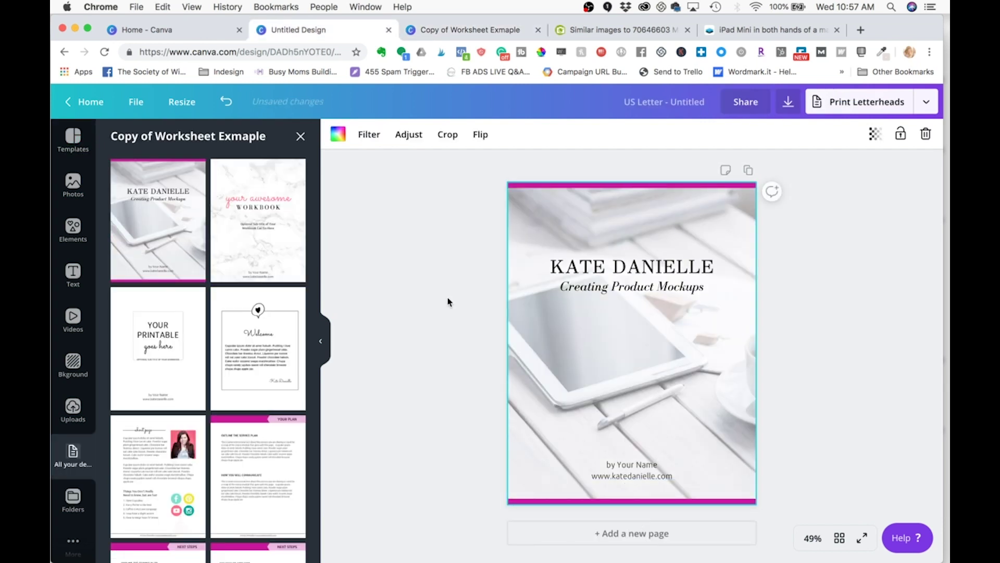
pyautogui.click(448, 302)
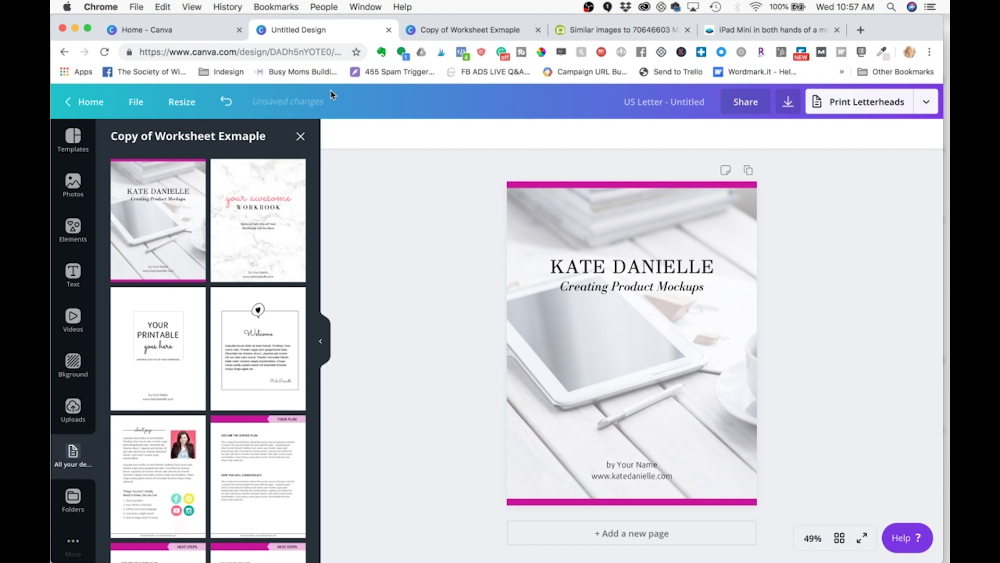
# Copy the new design's URL and show the iPad mockup's Upload from options.
pyautogui.click(304, 53)
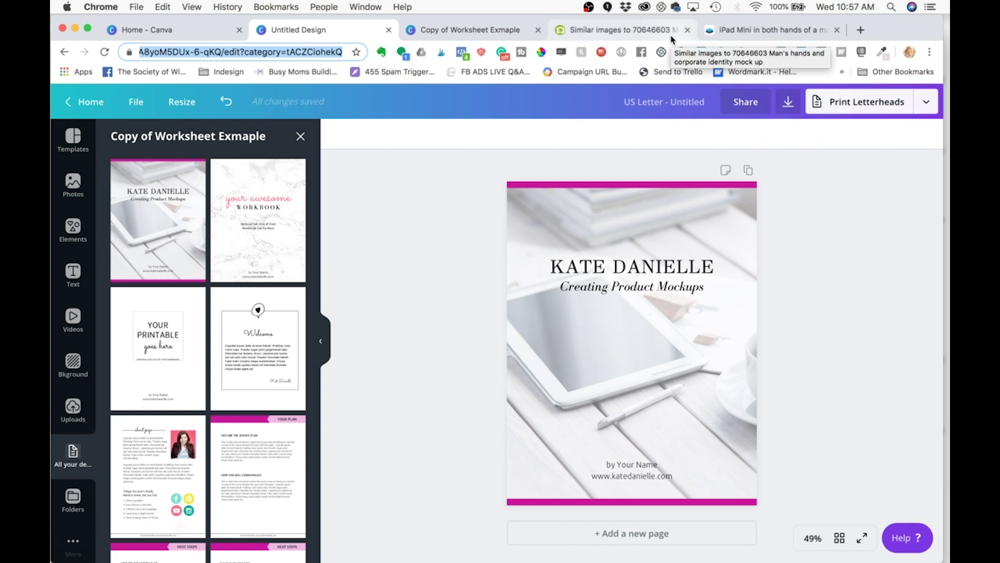
pyautogui.click(729, 32)
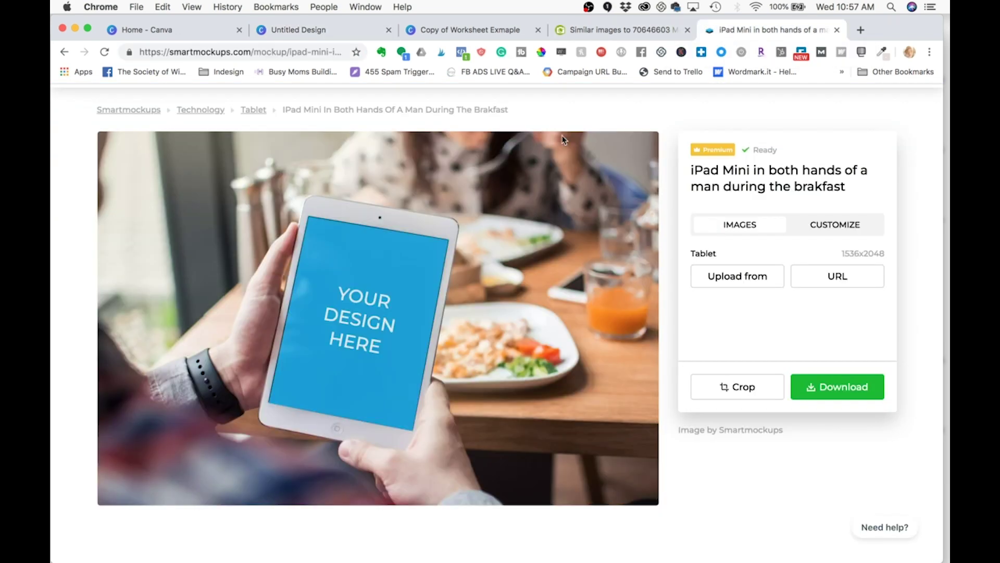
pyautogui.click(719, 282)
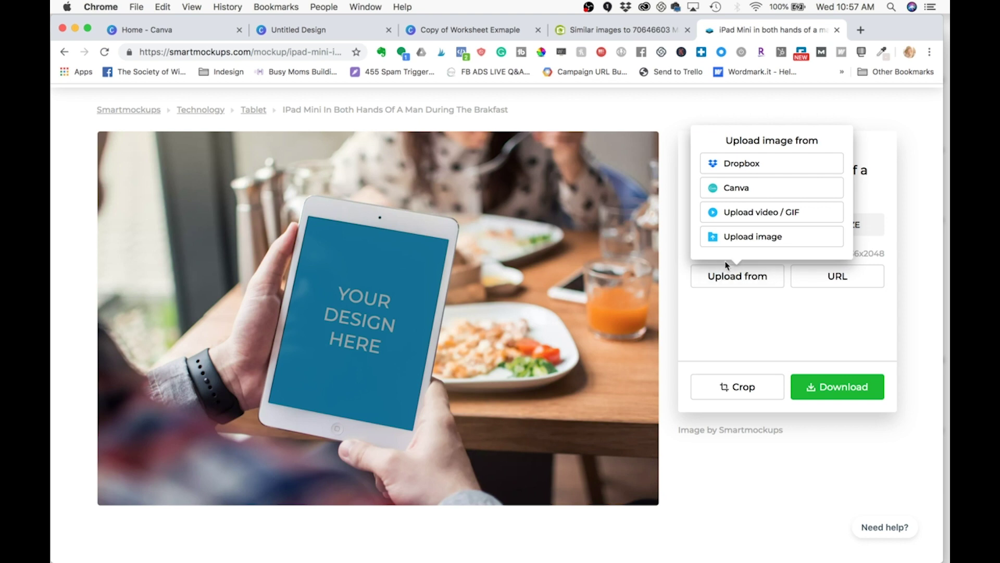
# Import the Canva cover into the iPad Mini mockup by pasting its project link.
pyautogui.click(750, 197)
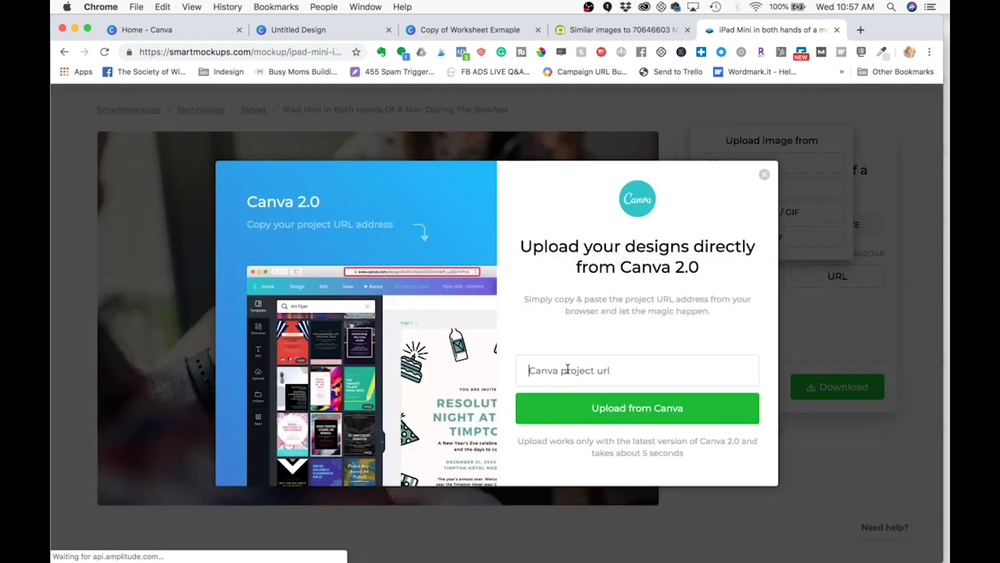
pyautogui.click(566, 368)
pyautogui.press('super+v')
pyautogui.click(577, 411)
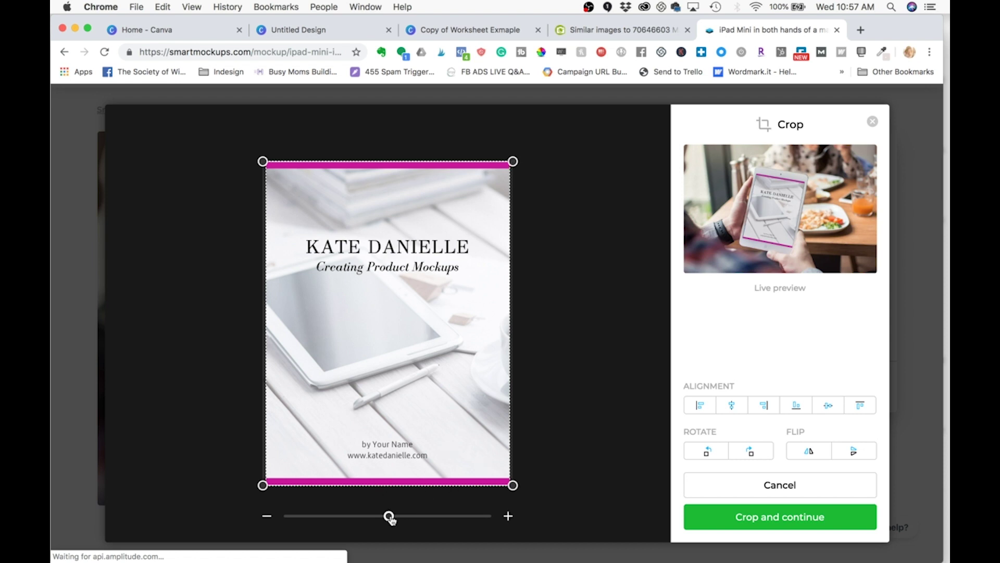
# Enlarge the cover slightly in the crop frame, leaving it unflipped.
pyautogui.moveTo(389, 516)
pyautogui.mouseDown()
pyautogui.moveTo(401, 519)
pyautogui.moveTo(371, 522)
pyautogui.moveTo(391, 521)
pyautogui.mouseUp()
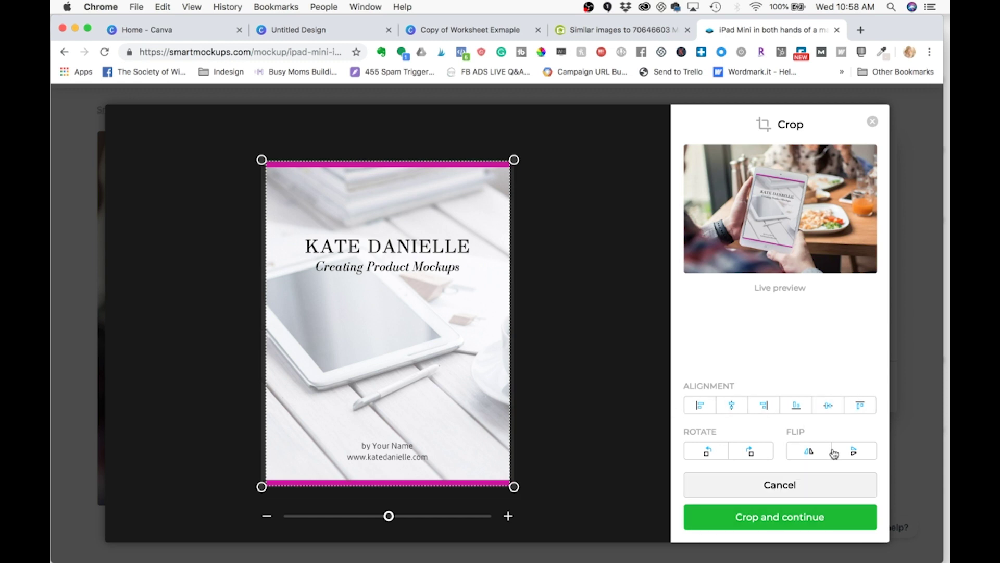
pyautogui.click(810, 451)
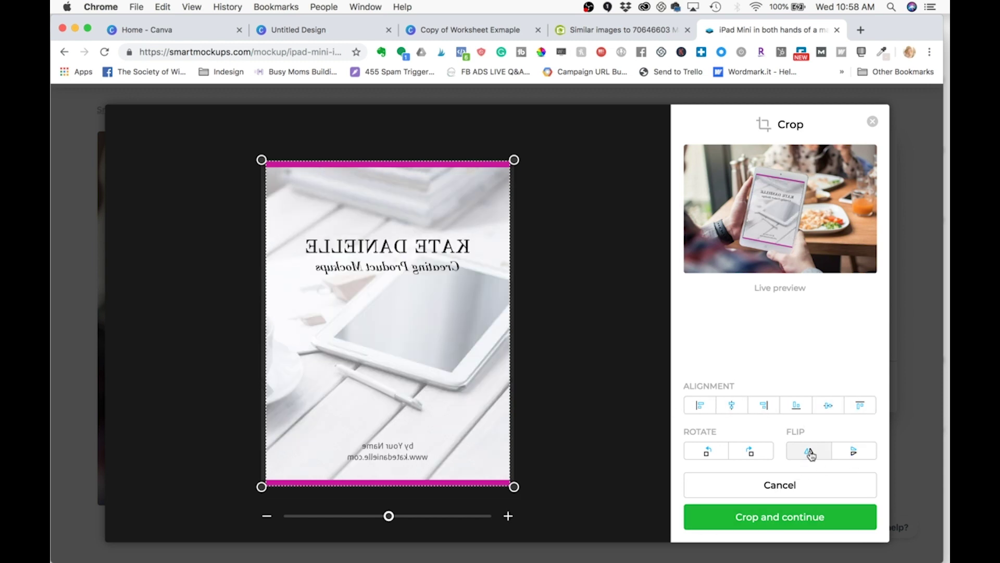
pyautogui.click(810, 453)
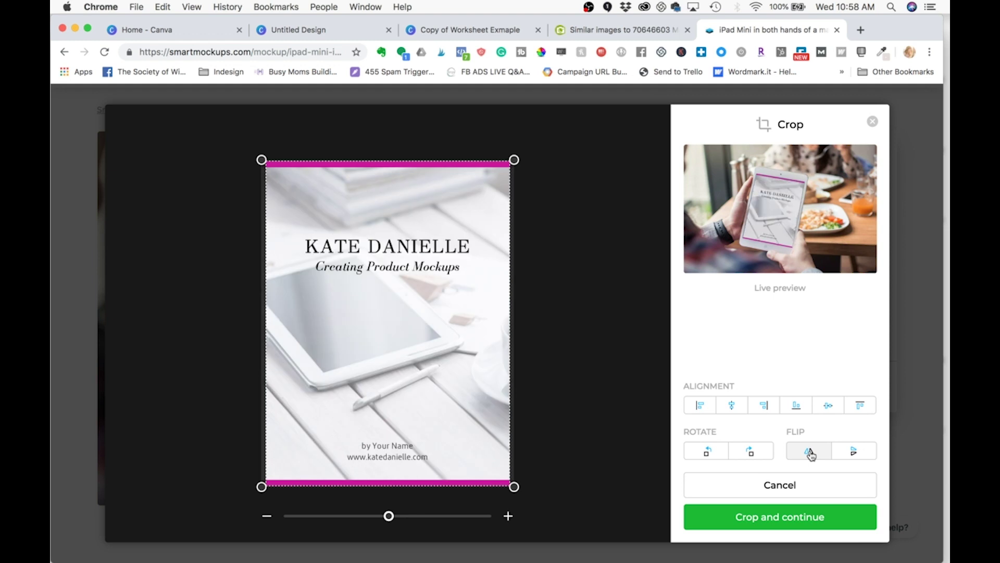
# Apply the crop and download the iPad Mini mockup at High quality (1920x1278).
pyautogui.click(701, 524)
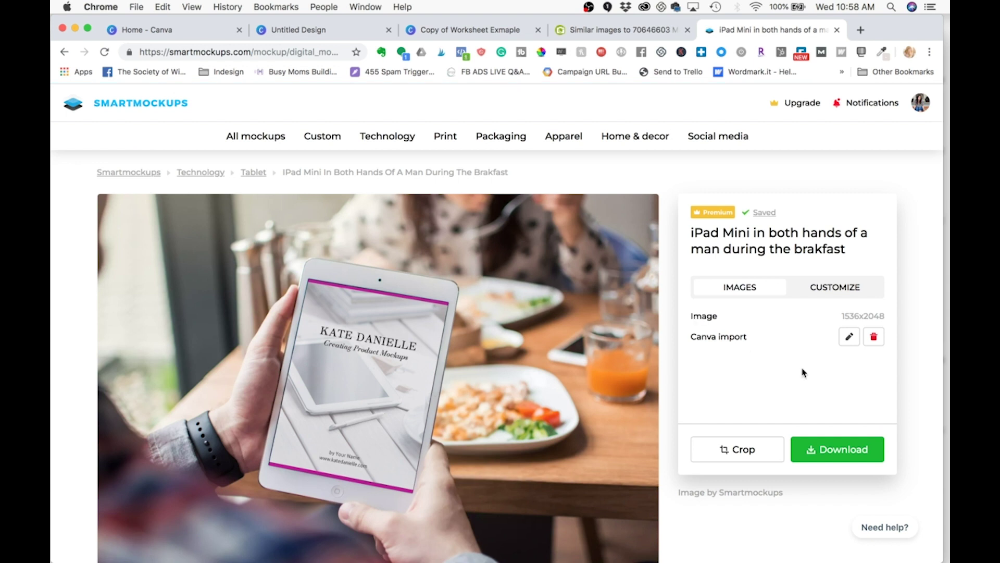
pyautogui.click(863, 447)
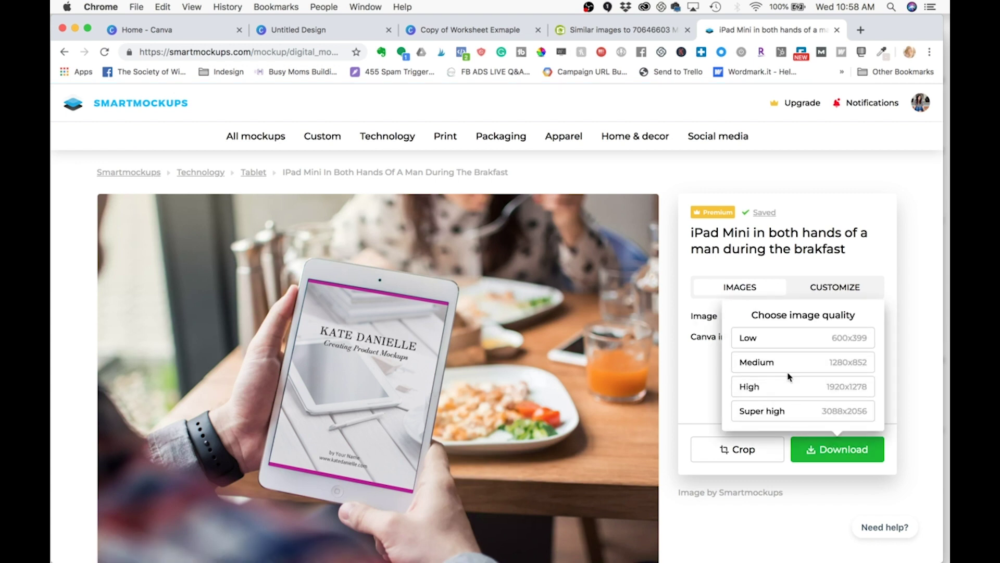
pyautogui.click(787, 390)
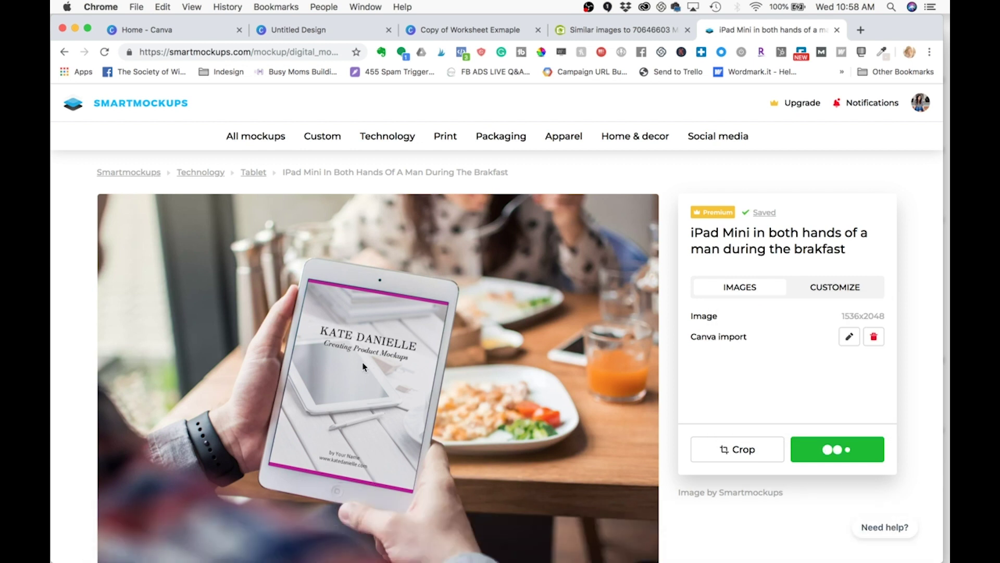
pyautogui.click(920, 104)
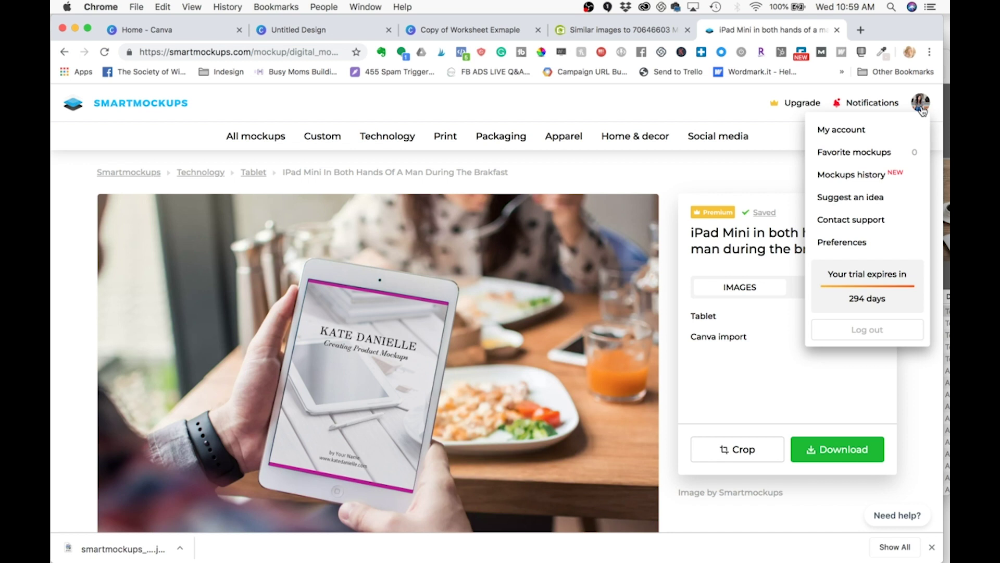
pyautogui.click(865, 181)
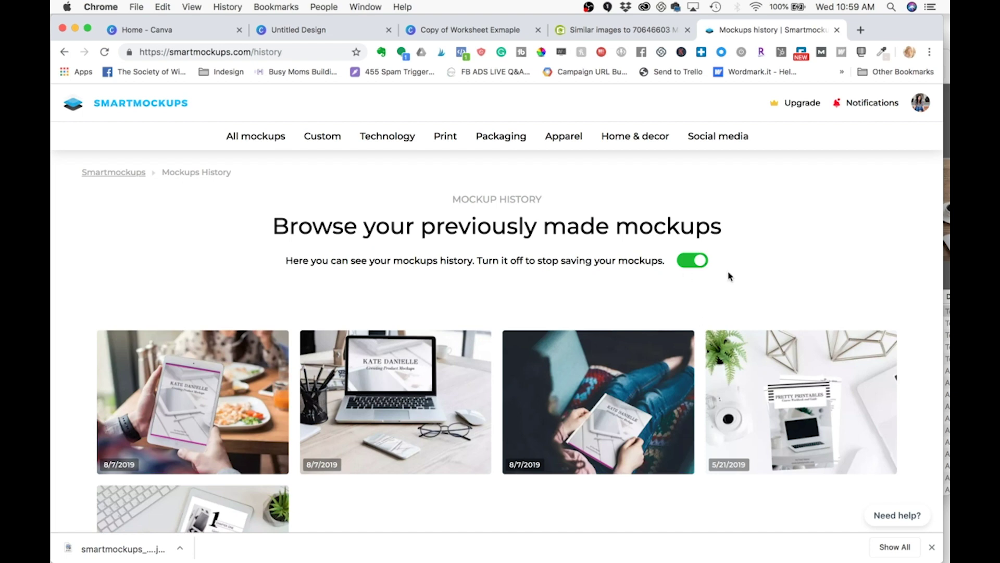
pyautogui.scroll(-3, 730, 276)
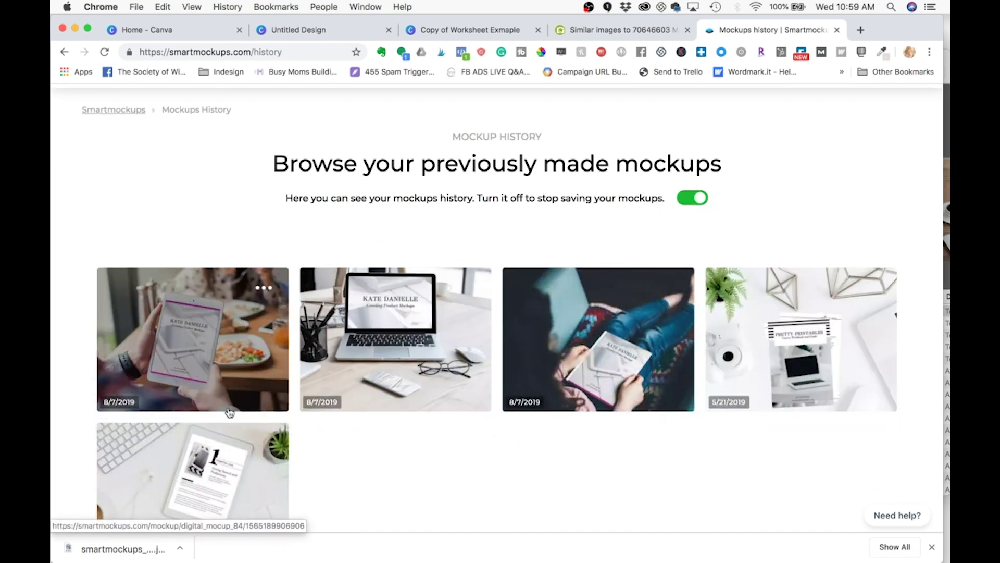
pyautogui.scroll(-2, 504, 471)
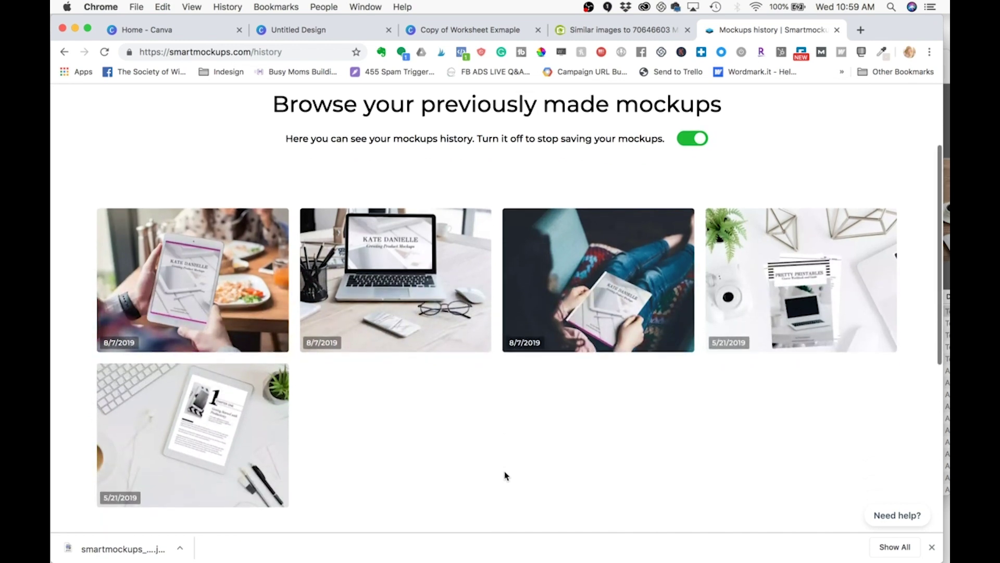
pyautogui.moveTo(278, 275)
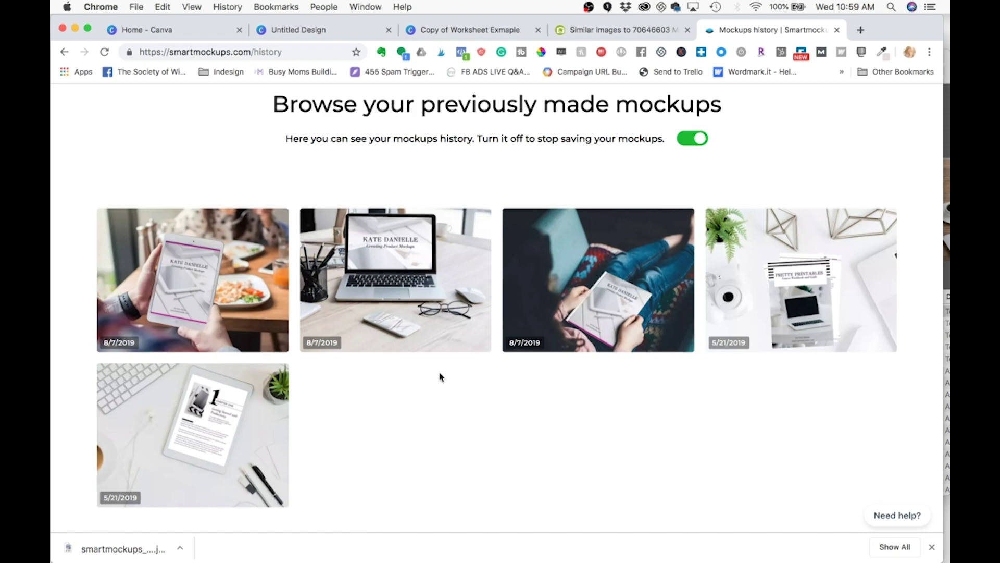
pyautogui.moveTo(407, 339)
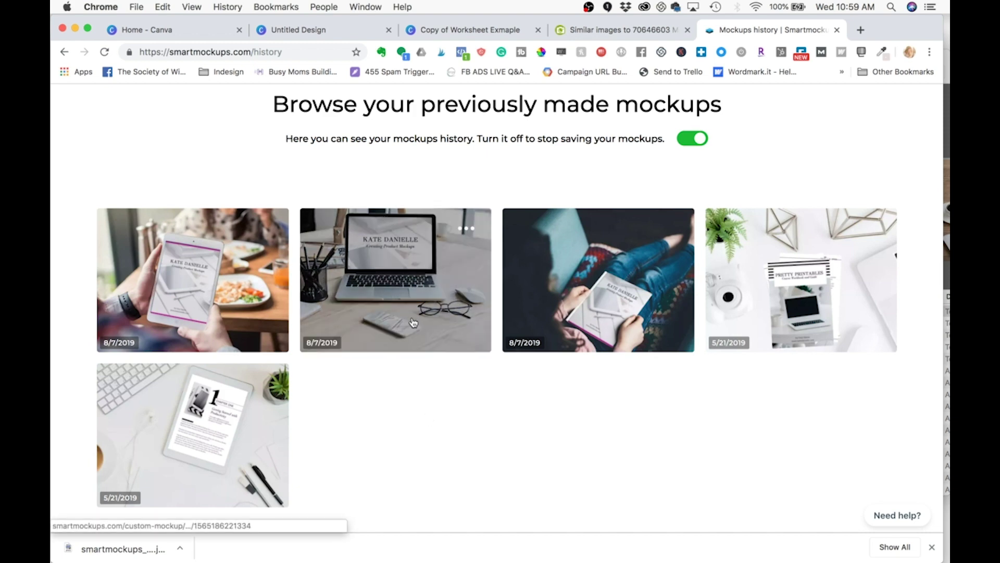
pyautogui.scroll(3, 428, 365)
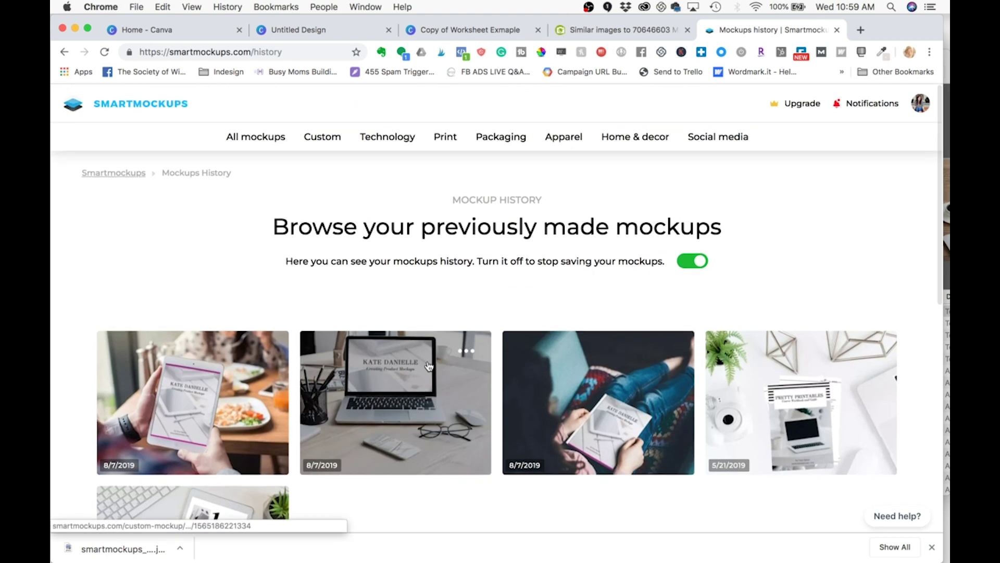
# Go to Custom mockups, glance at the Depositphotos laptop page, and come back.
pyautogui.click(322, 138)
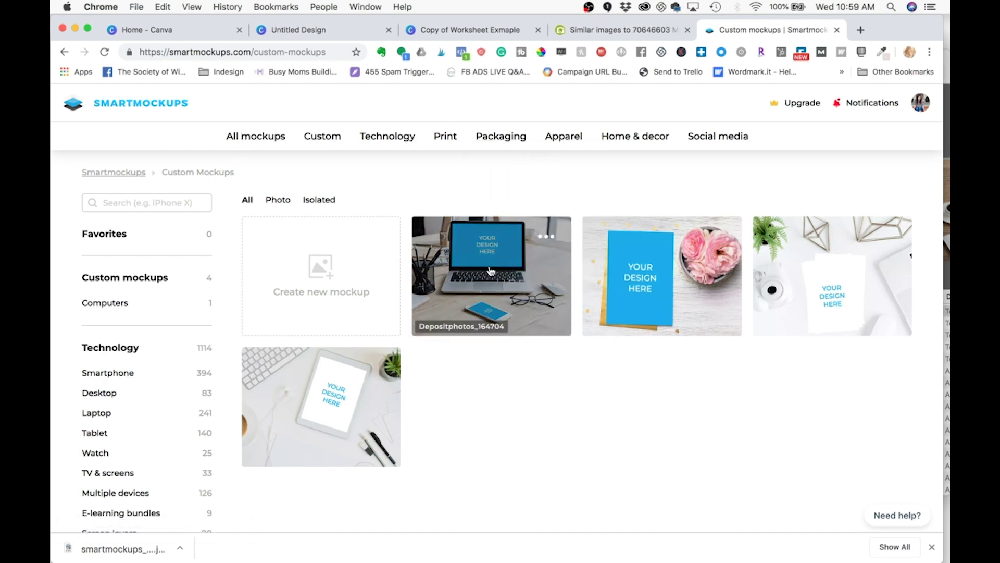
pyautogui.click(594, 30)
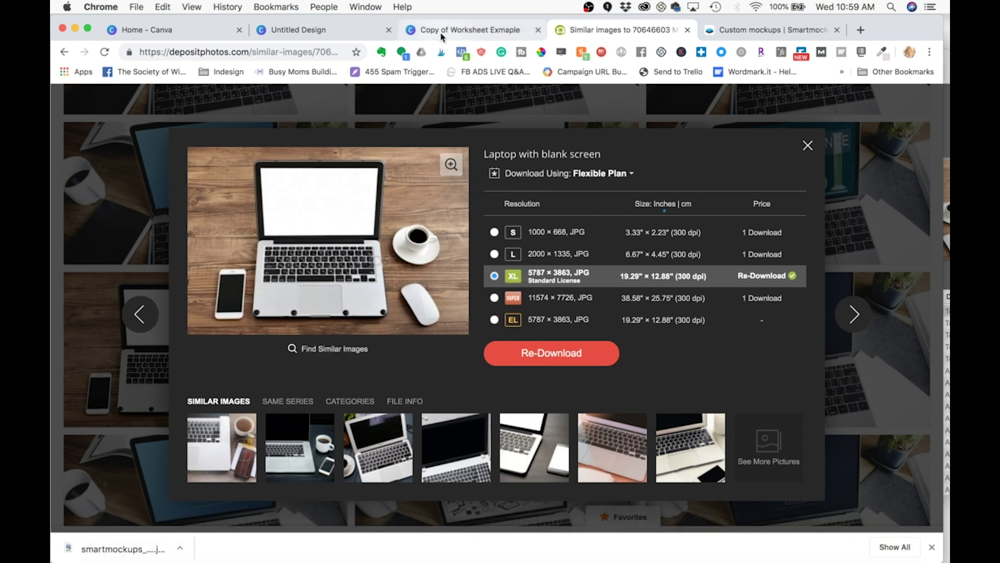
pyautogui.click(766, 30)
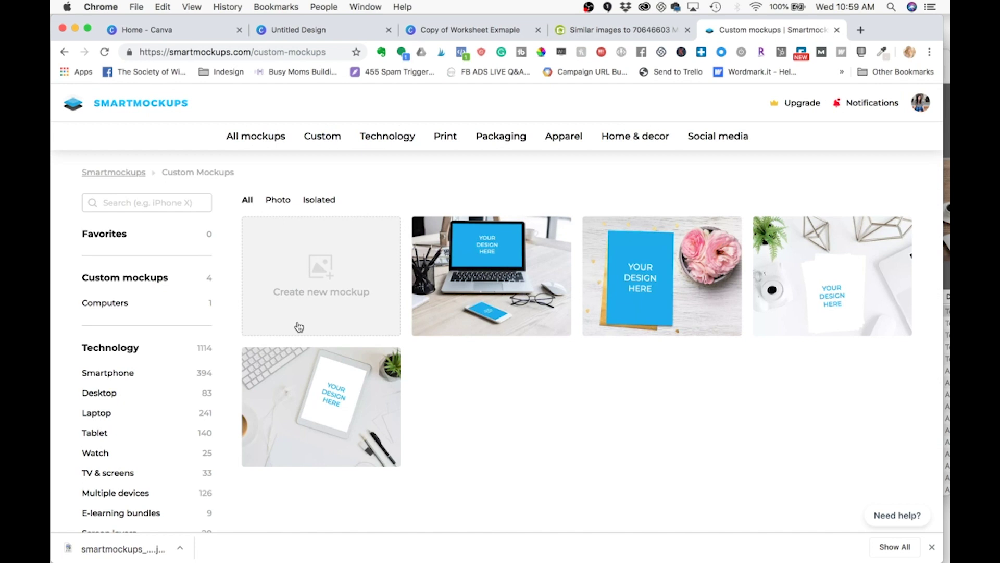
# Create a new custom mockup using the downloaded Depositphotos laptop photo as background.
pyautogui.click(314, 261)
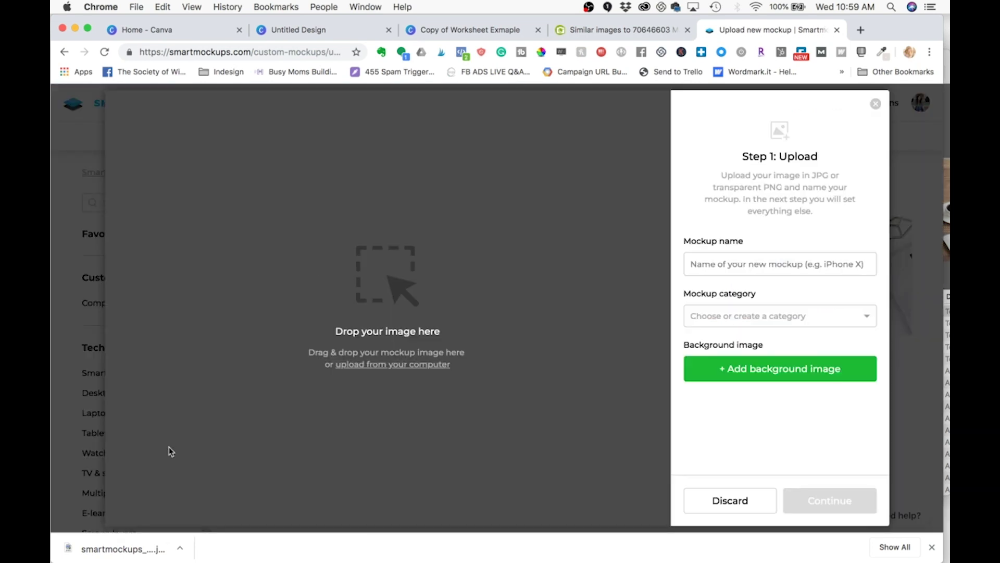
pyautogui.click(181, 549)
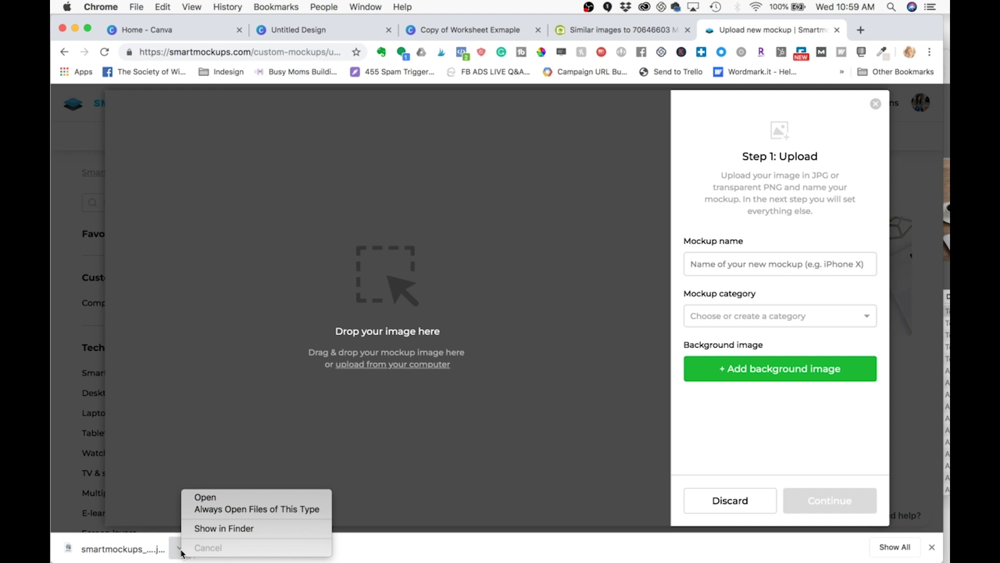
pyautogui.click(204, 529)
pyautogui.moveTo(580, 314); pyautogui.dragTo(373, 280)
pyautogui.press('super+Tab')
pyautogui.click(571, 324)
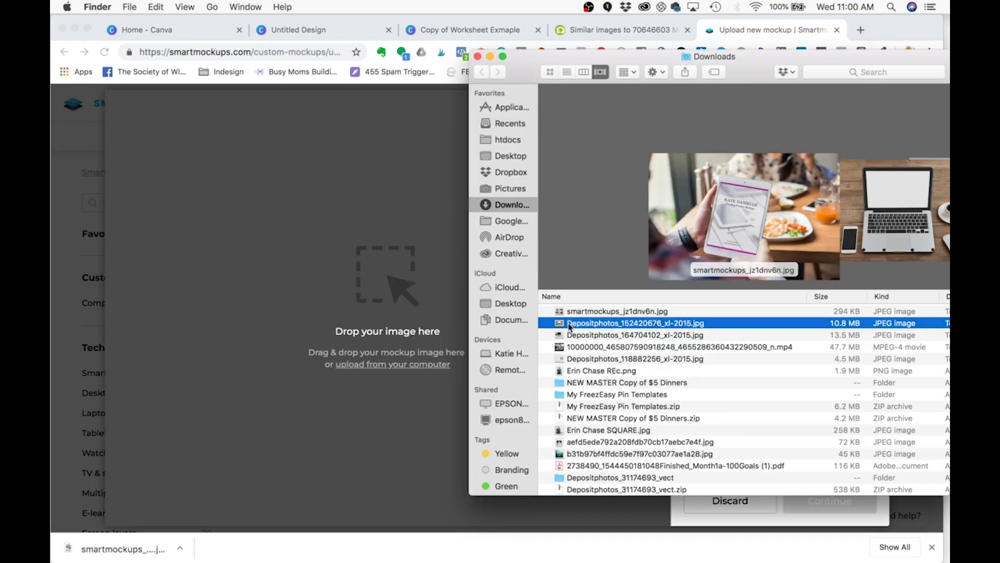
pyautogui.moveTo(570, 325); pyautogui.dragTo(320, 236)
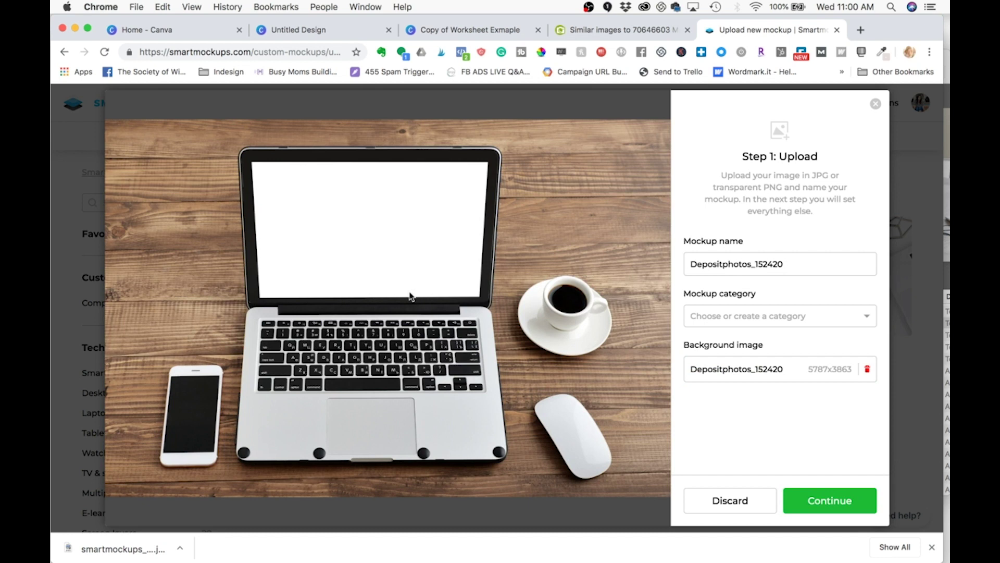
# Name the mockup Test, file it under Computers, and continue to editing.
pyautogui.doubleClick(707, 267)
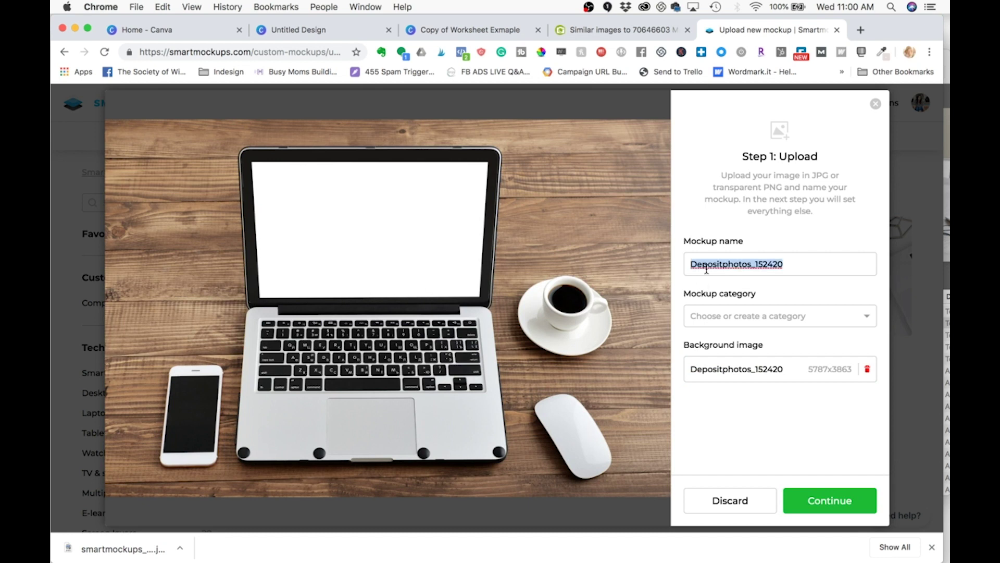
pyautogui.write('Test')
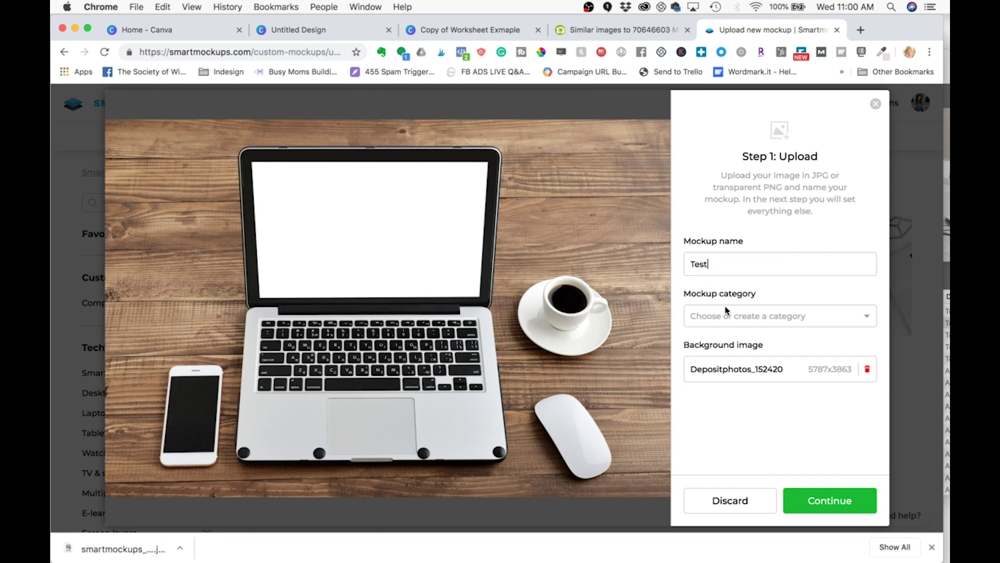
pyautogui.click(726, 308)
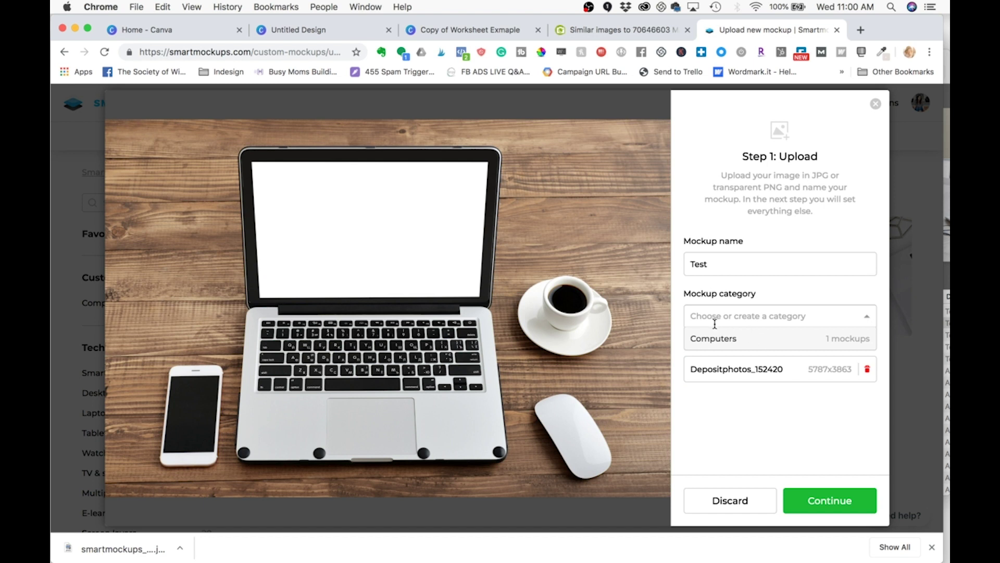
pyautogui.click(728, 343)
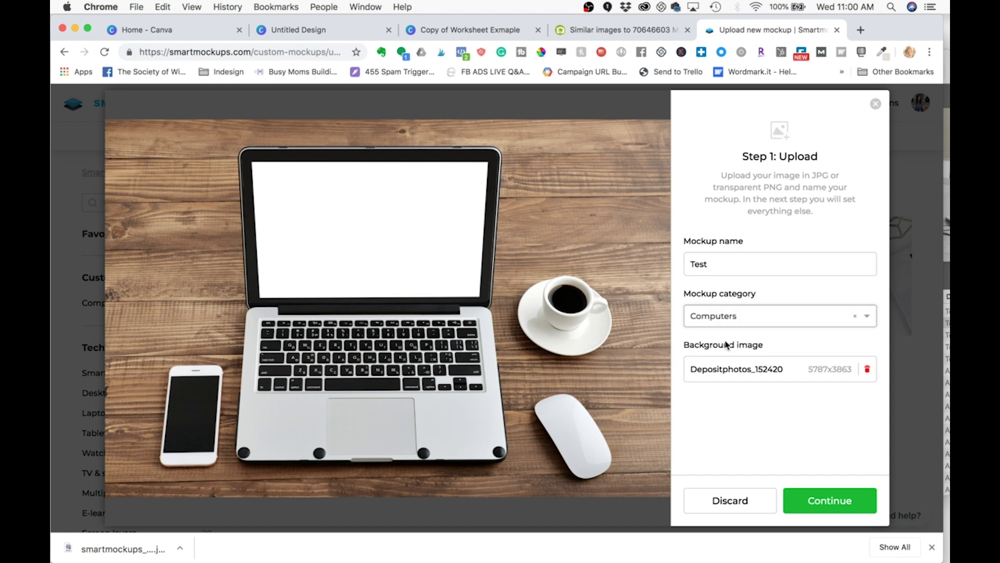
pyautogui.click(813, 500)
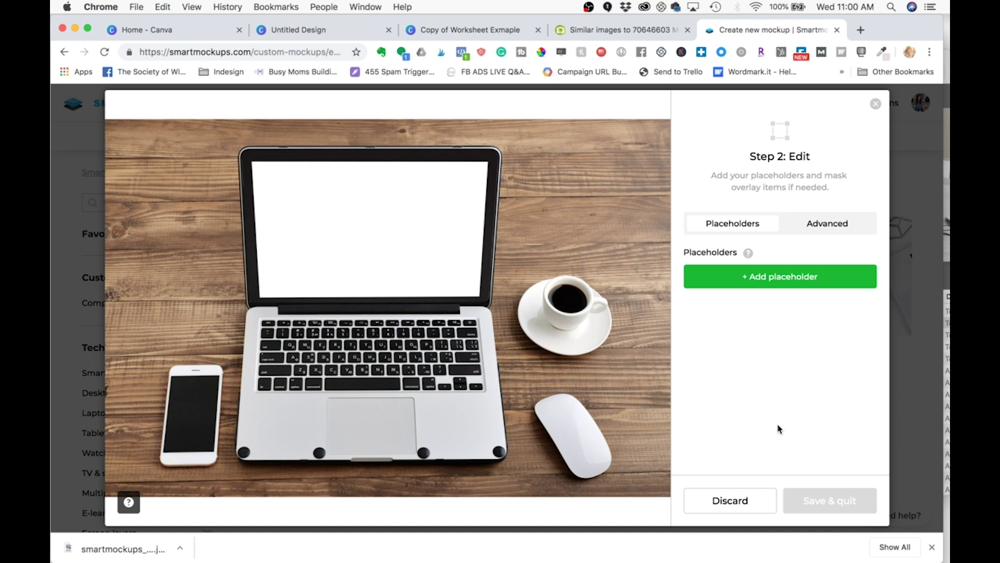
# Try an automatically sized placeholder, delete it, and browse the preset device sizes instead.
pyautogui.click(754, 280)
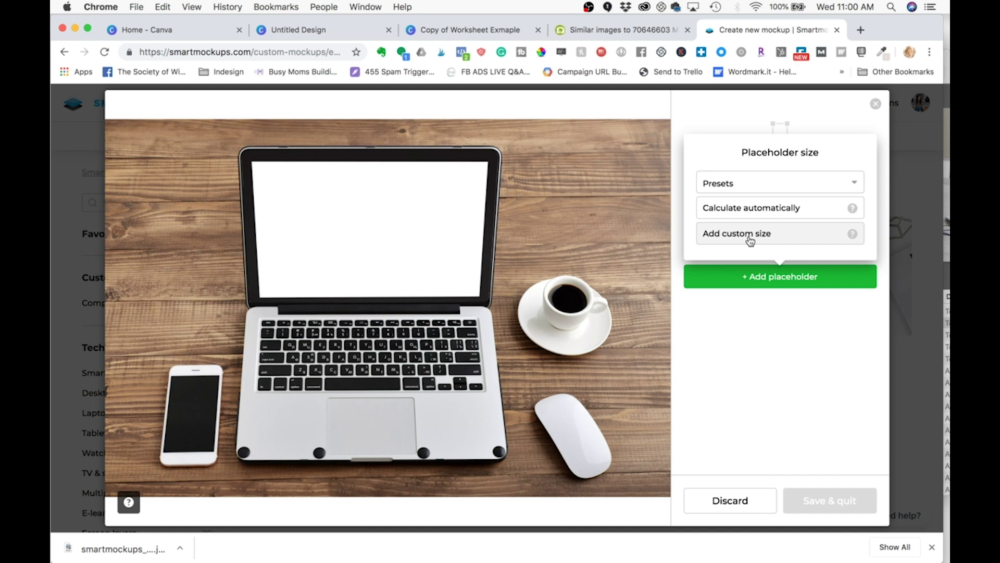
pyautogui.click(754, 209)
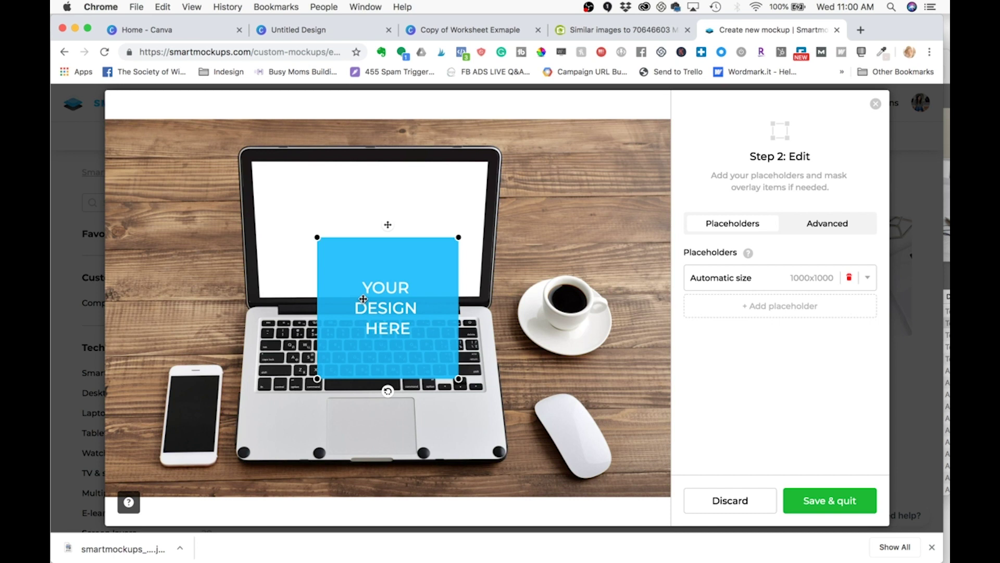
pyautogui.click(849, 280)
pyautogui.click(746, 279)
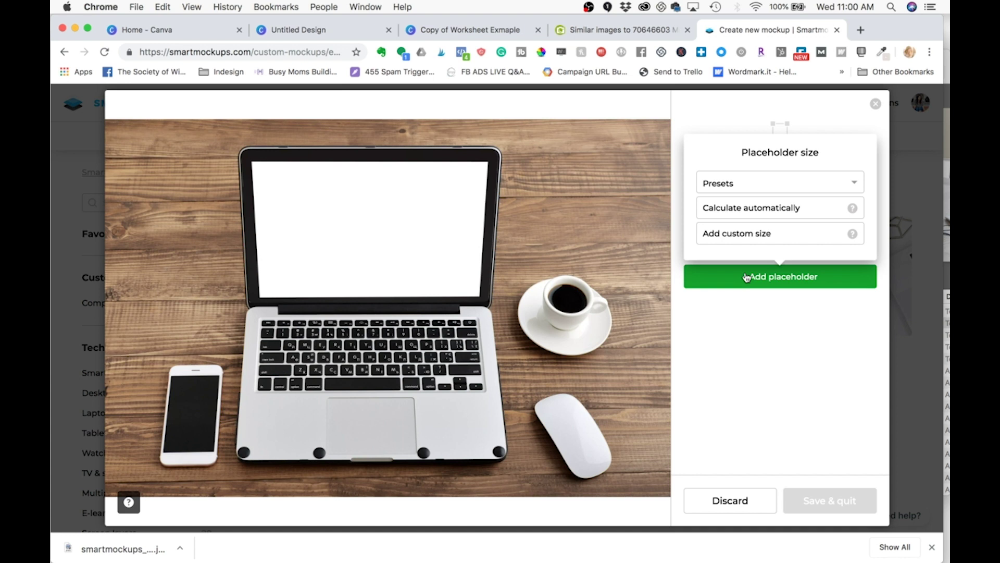
pyautogui.click(731, 185)
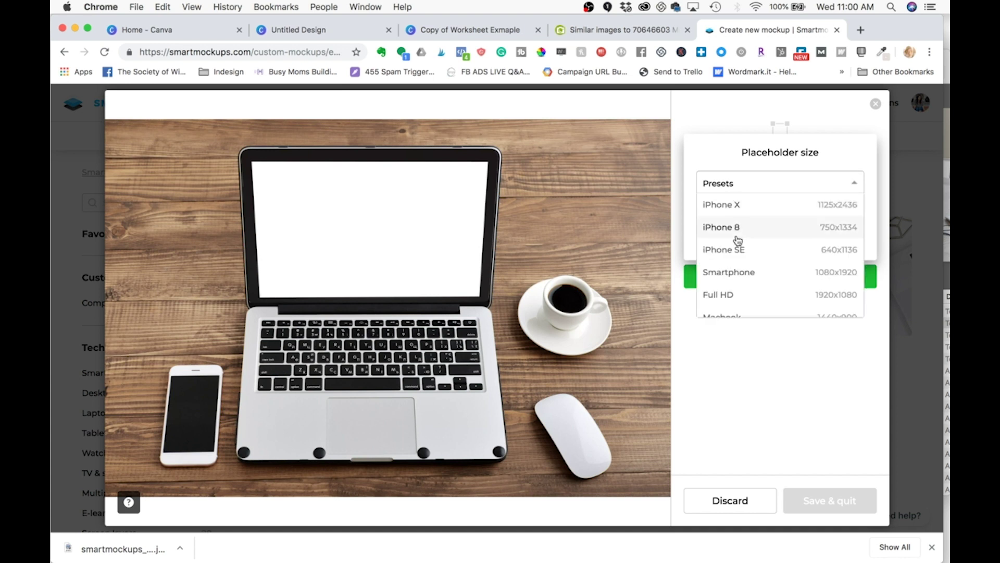
pyautogui.scroll(-3, 735, 245)
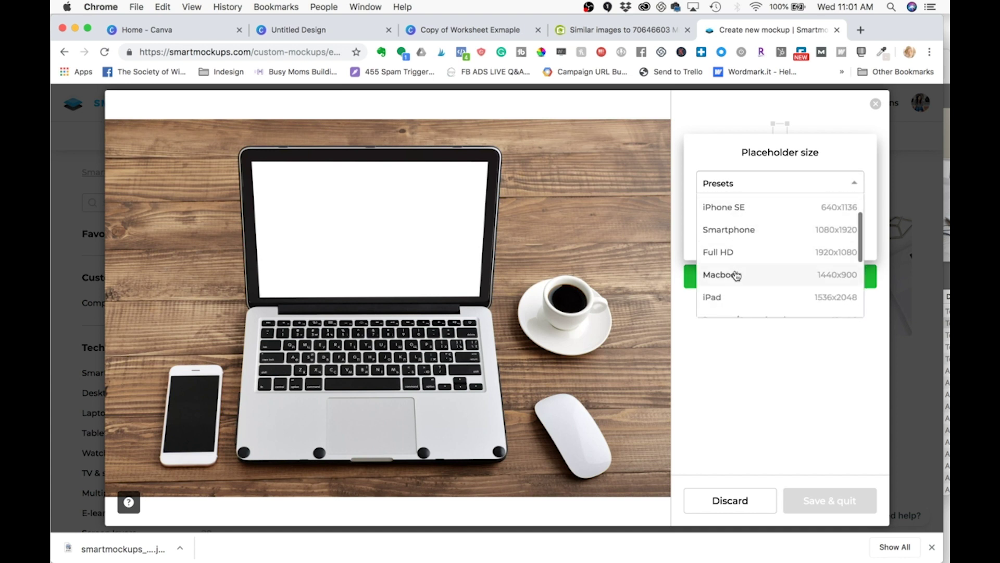
# Place a Macbook 1440x900 placeholder and fit its corners to the laptop screen.
pyautogui.click(732, 276)
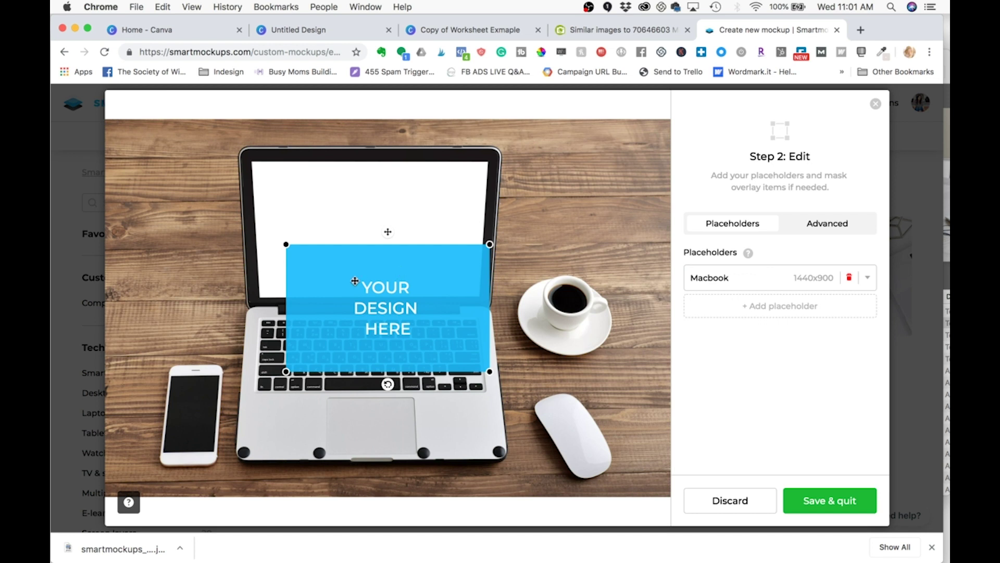
pyautogui.moveTo(388, 235); pyautogui.dragTo(354, 150)
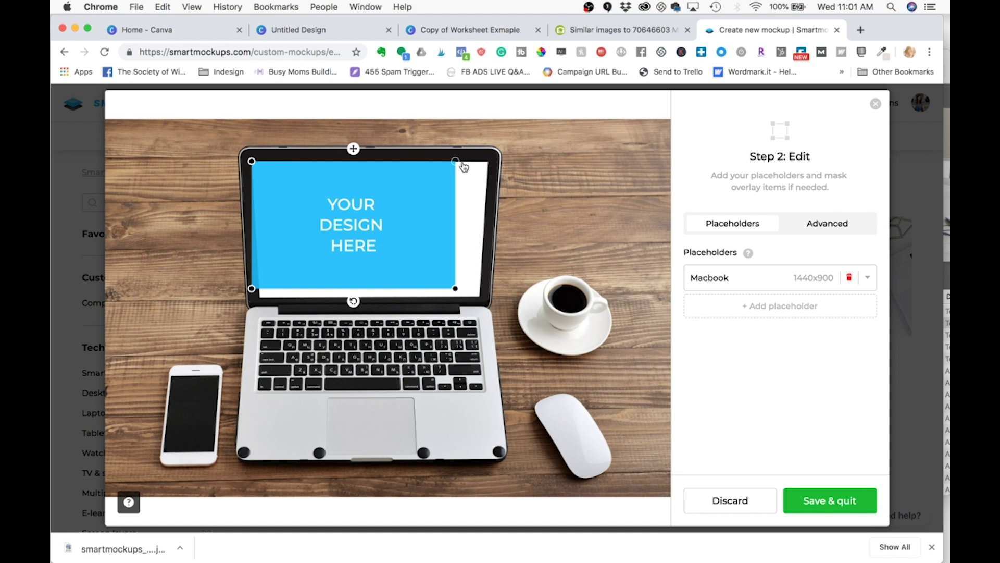
pyautogui.moveTo(457, 164); pyautogui.dragTo(489, 161)
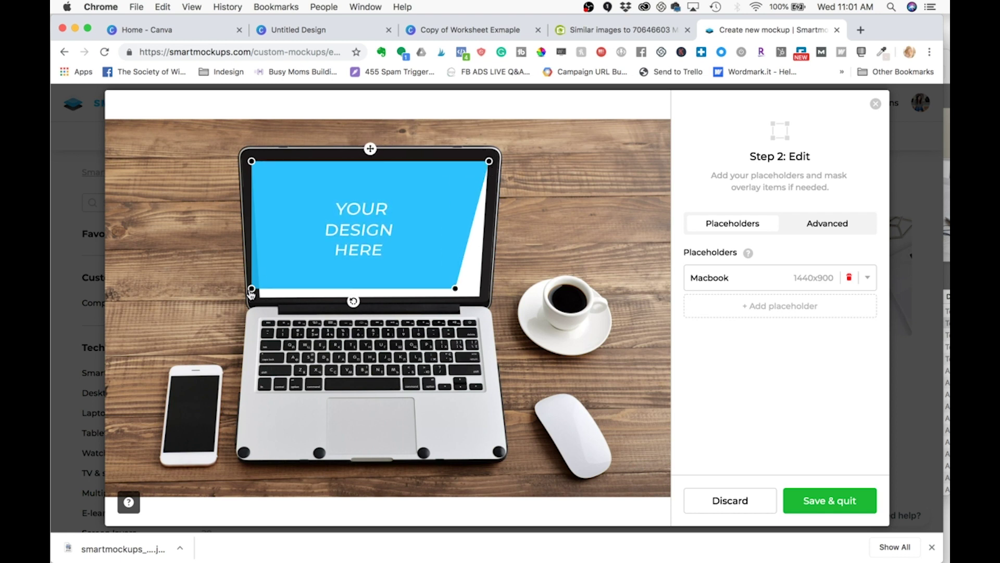
pyautogui.moveTo(252, 290); pyautogui.dragTo(259, 299)
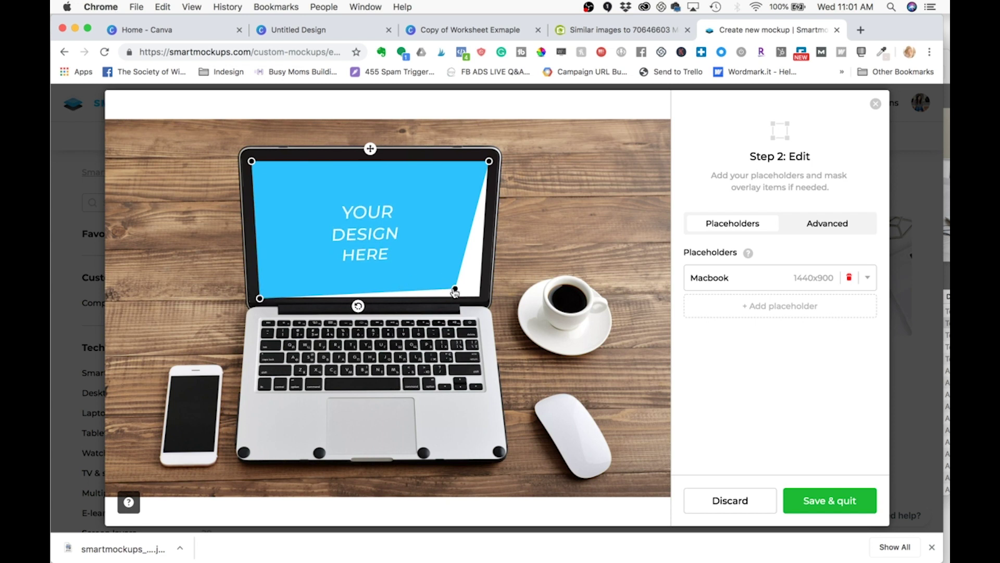
pyautogui.moveTo(455, 292); pyautogui.dragTo(481, 297)
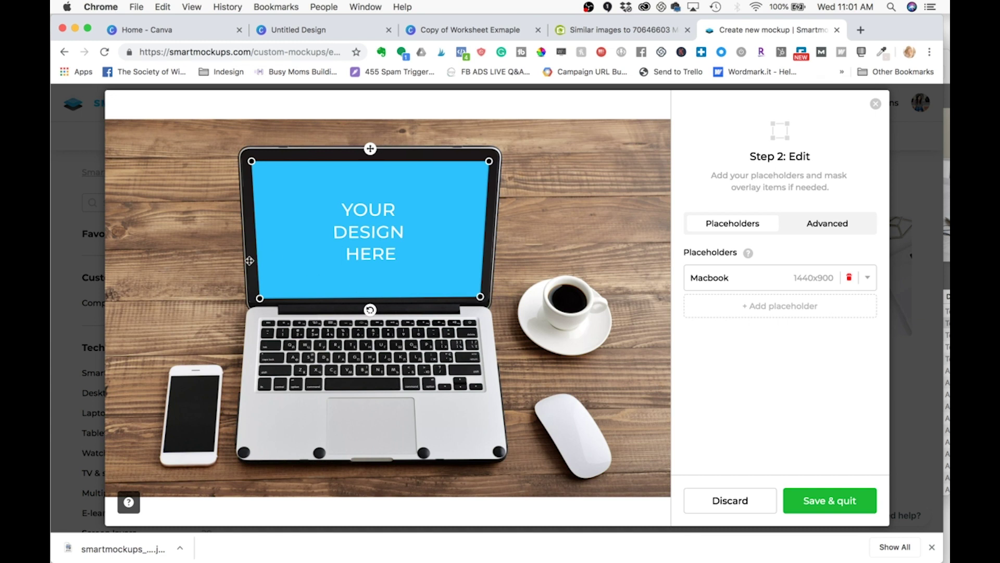
pyautogui.click(126, 504)
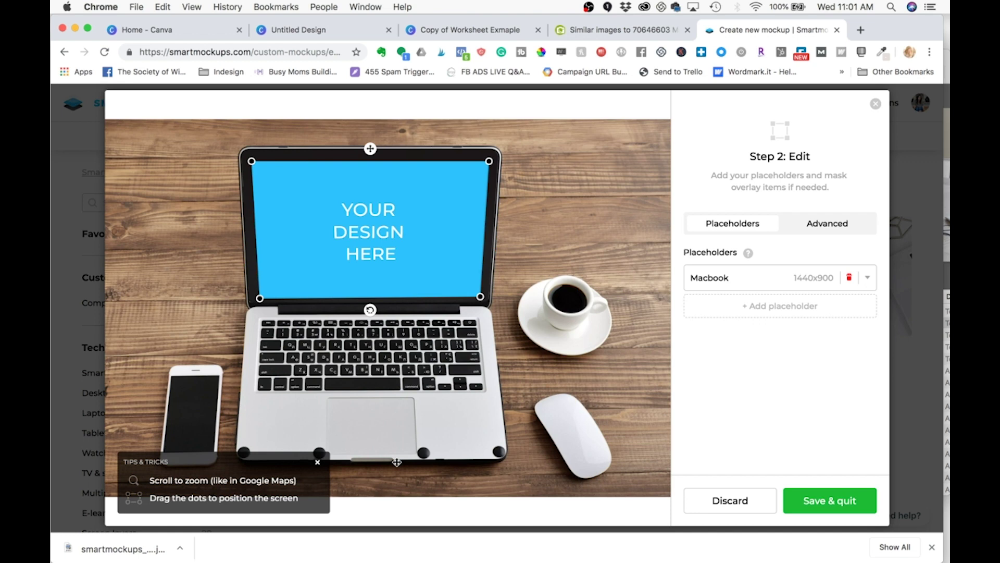
# Snap the Macbook placeholder's bottom-right and top-right corners exactly onto the laptop screen's corners.
pyautogui.scroll(10, 568, 401)
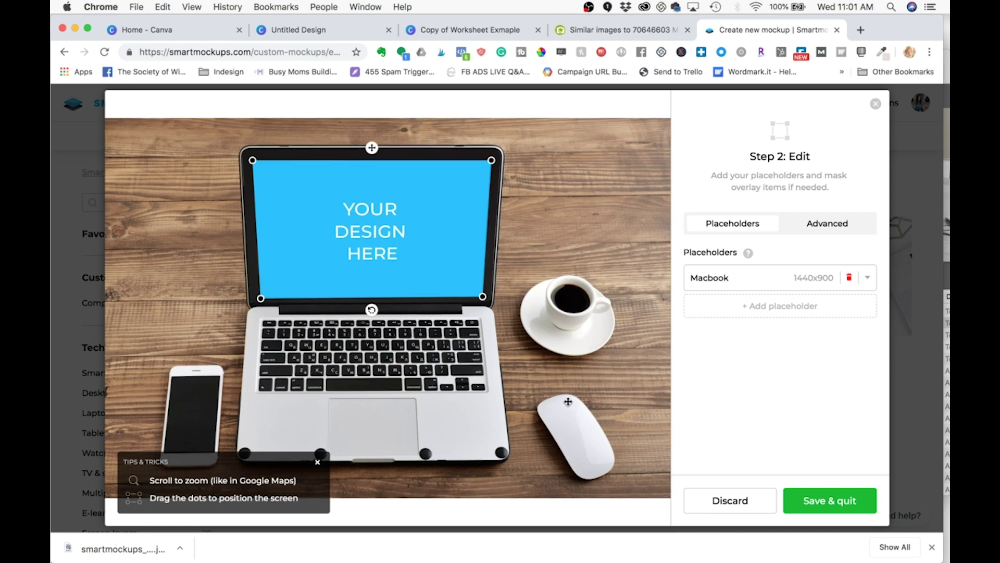
pyautogui.scroll(5, 568, 401)
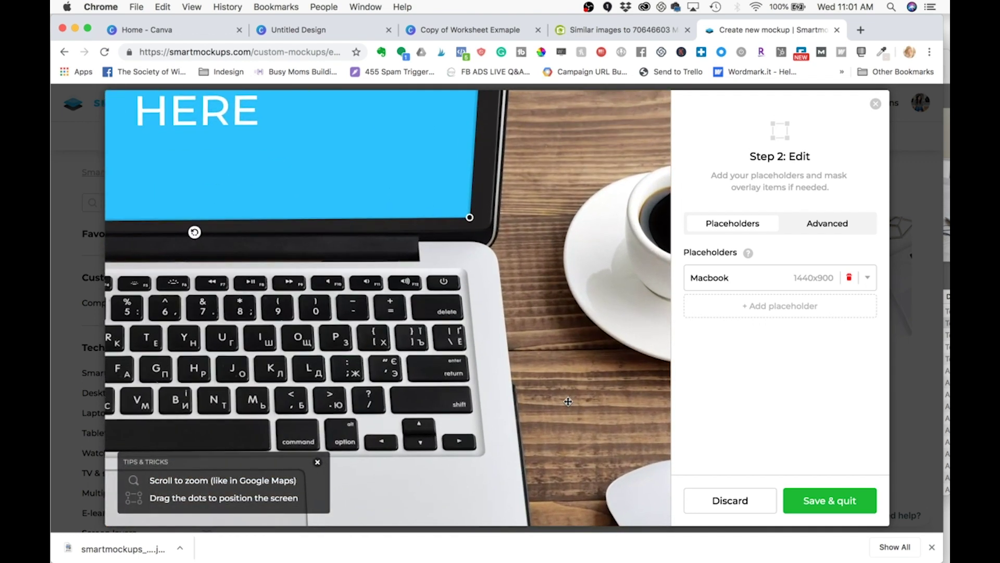
pyautogui.moveTo(465, 209); pyautogui.dragTo(464, 206)
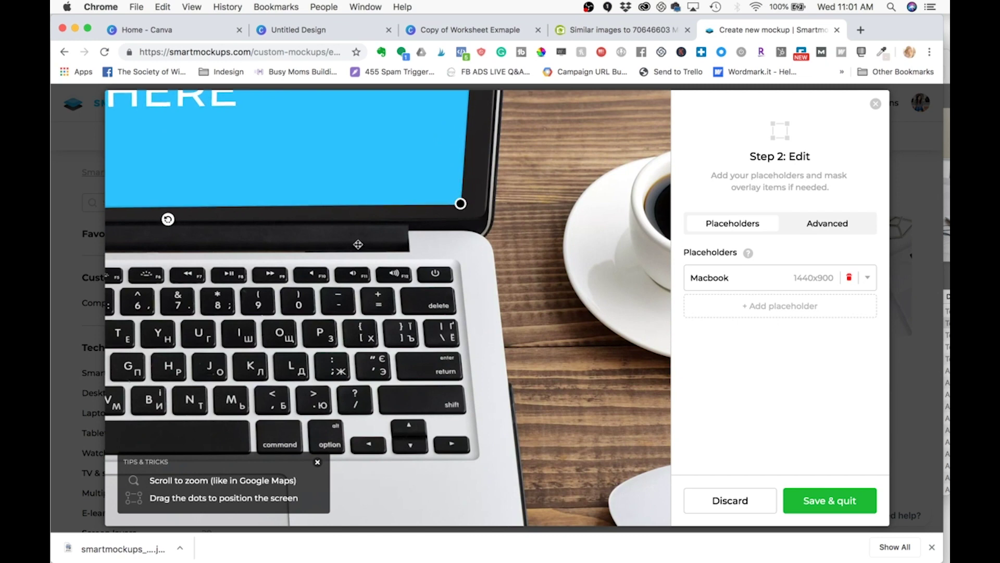
pyautogui.scroll(-3, 359, 245)
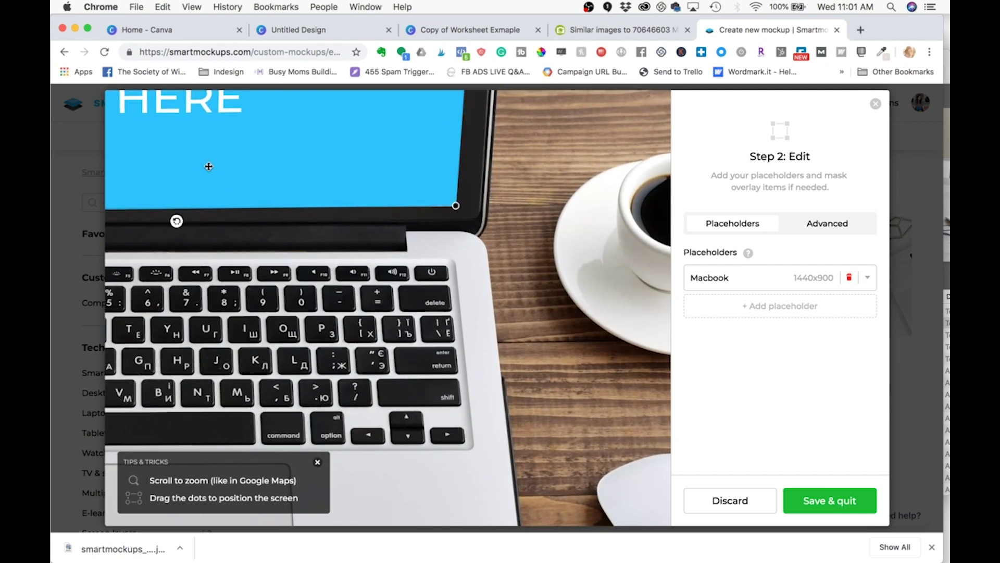
pyautogui.moveTo(207, 167); pyautogui.dragTo(567, 205)
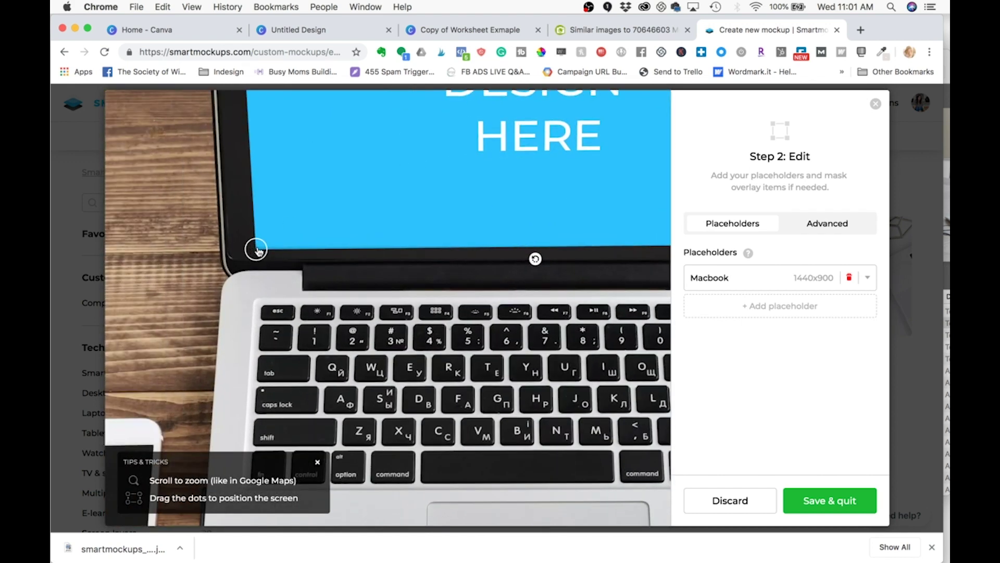
pyautogui.scroll(5, 469, 188)
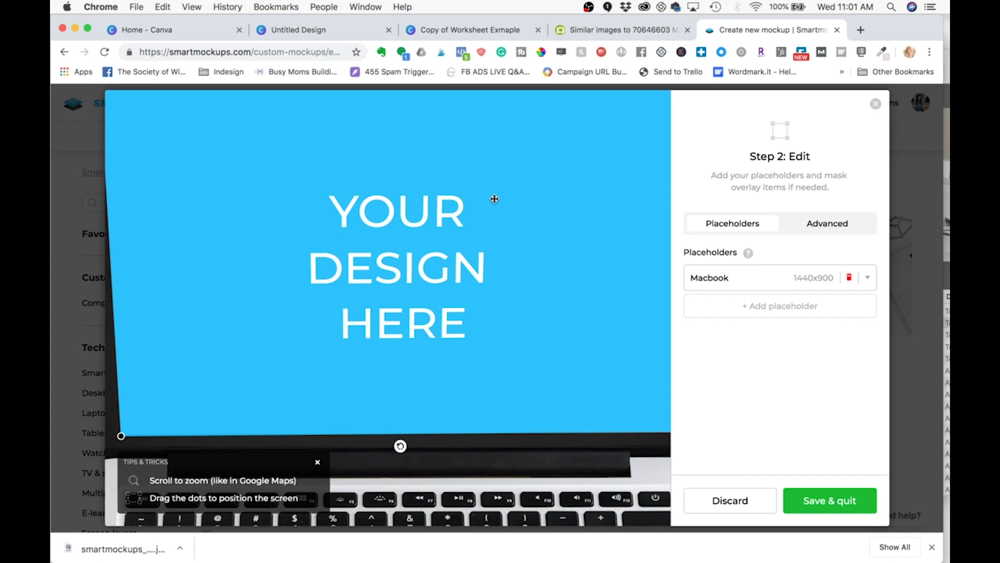
pyautogui.hscroll(5, 398, 257)
pyautogui.scroll(3, 398, 257)
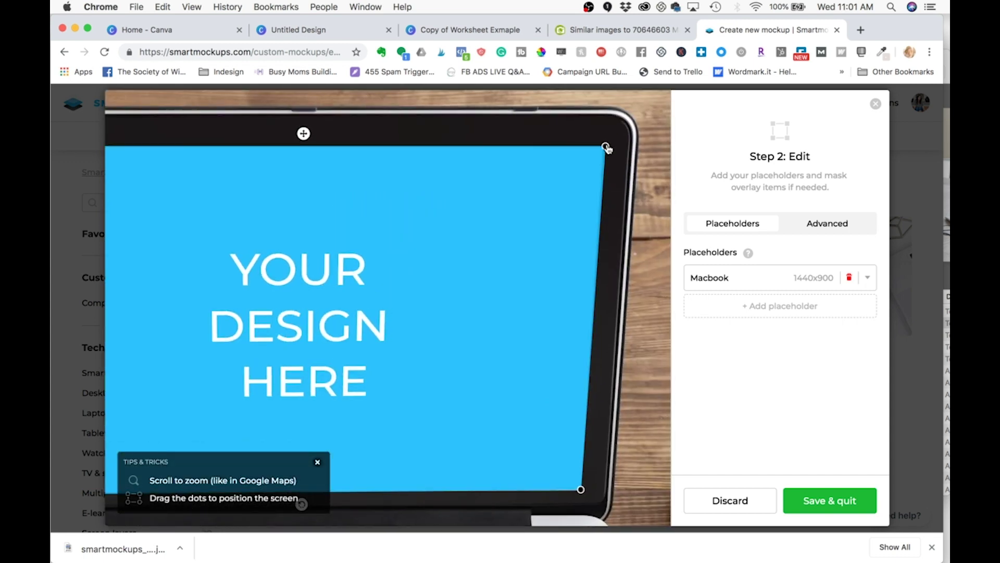
pyautogui.moveTo(607, 148); pyautogui.dragTo(604, 147)
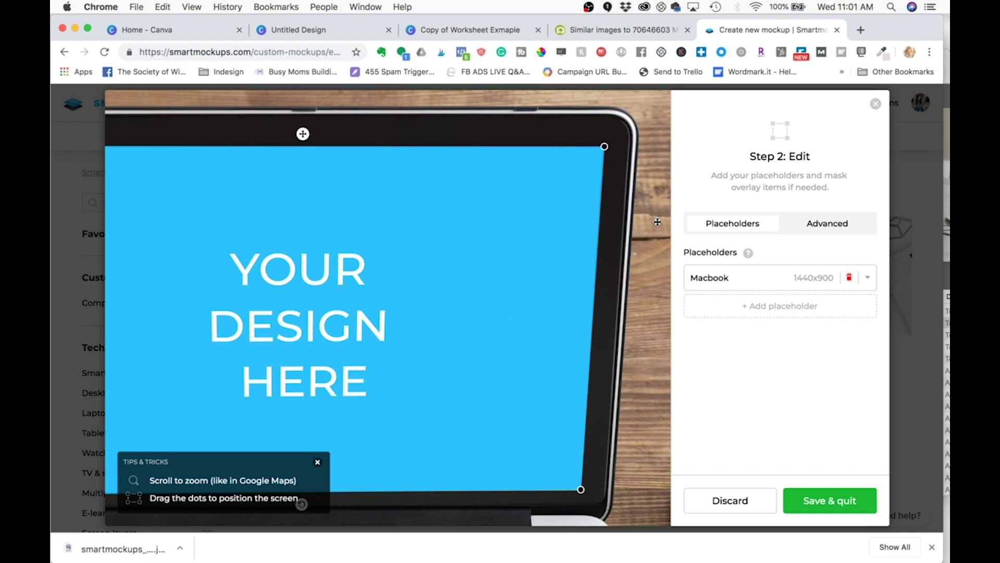
pyautogui.scroll(-5, 658, 222)
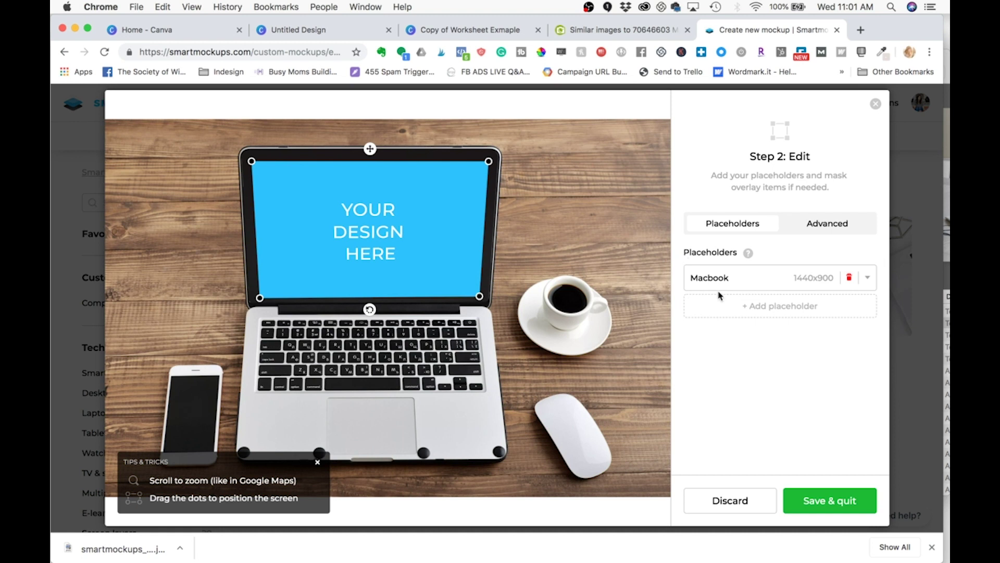
# Add a second placeholder using the iPhone SE 640x1136 preset.
pyautogui.click(723, 311)
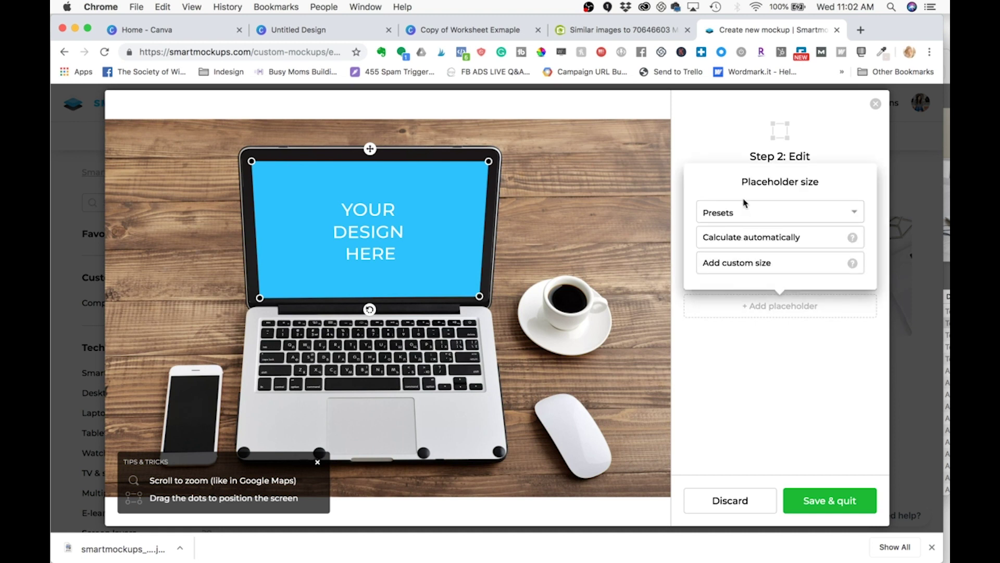
pyautogui.click(743, 214)
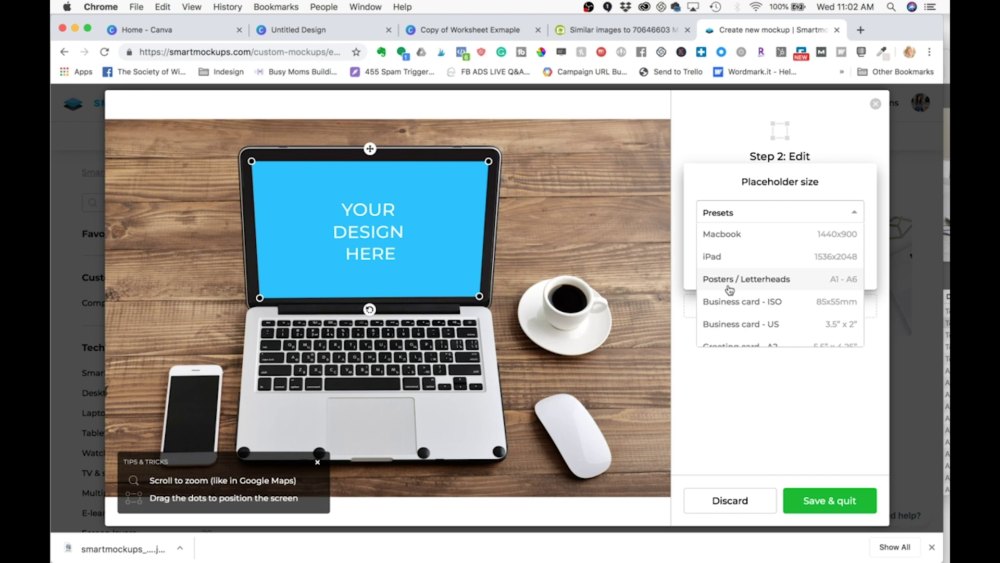
pyautogui.scroll(-1, 729, 289)
pyautogui.scroll(-1, 730, 289)
pyautogui.scroll(-2, 729, 290)
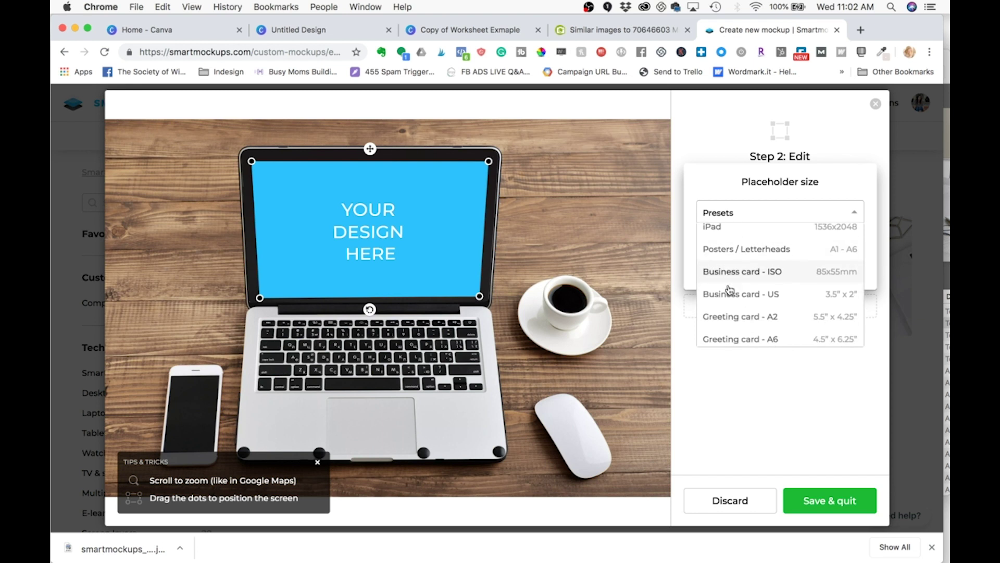
pyautogui.scroll(5, 730, 290)
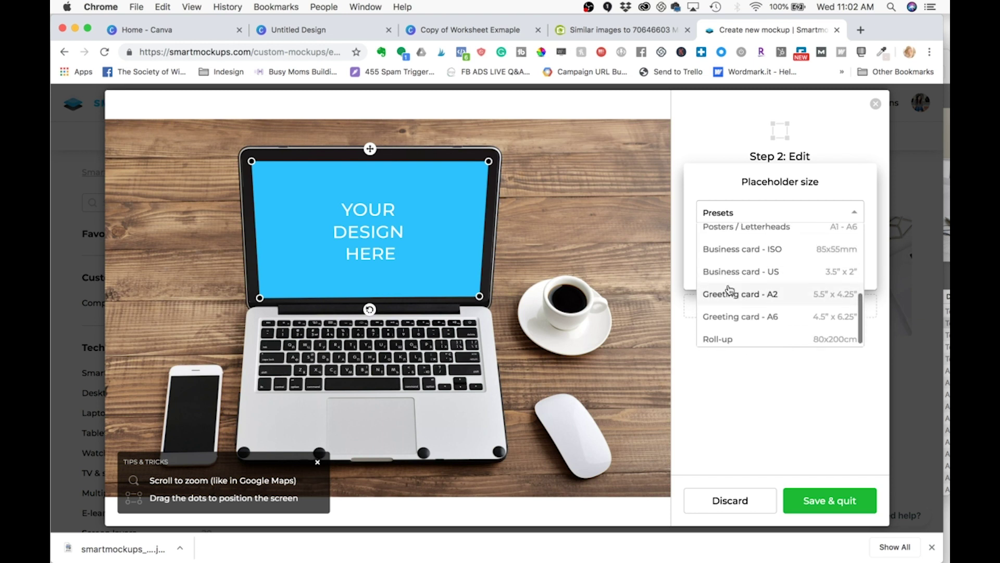
pyautogui.scroll(2, 730, 290)
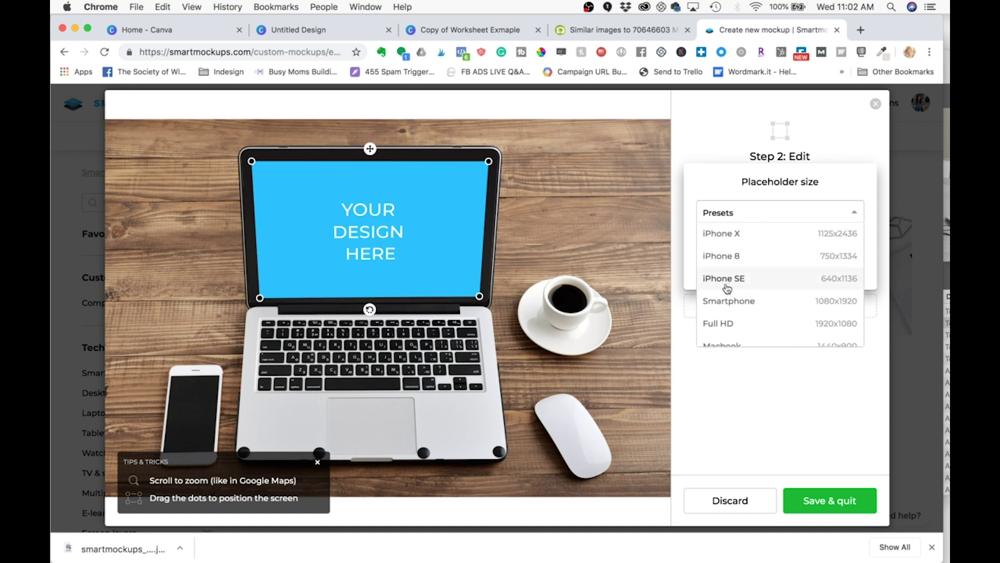
pyautogui.click(727, 288)
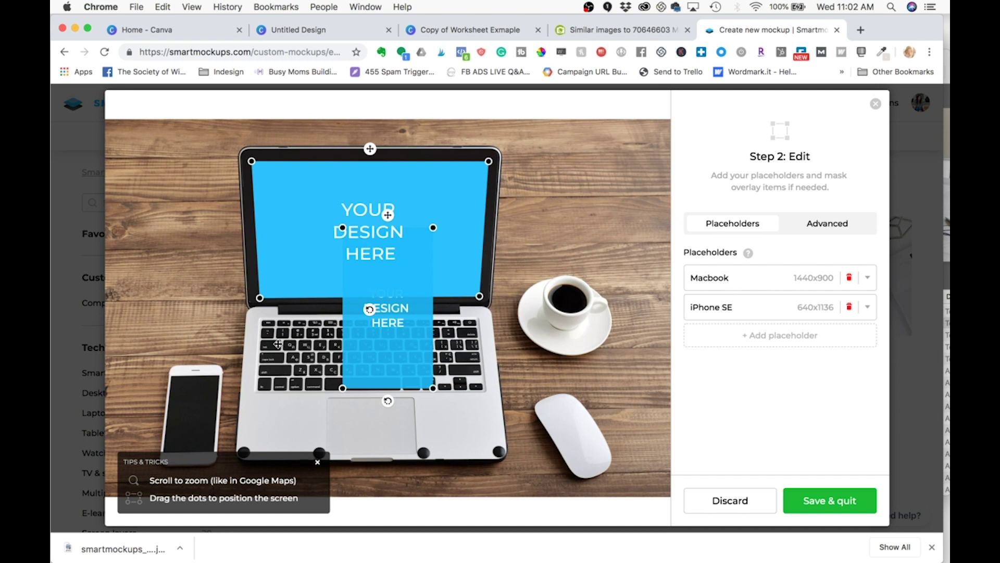
# Move the iPhone SE placeholder onto the desk phone and fit its corners to the phone screen.
pyautogui.moveTo(387, 215); pyautogui.dragTo(197, 325)
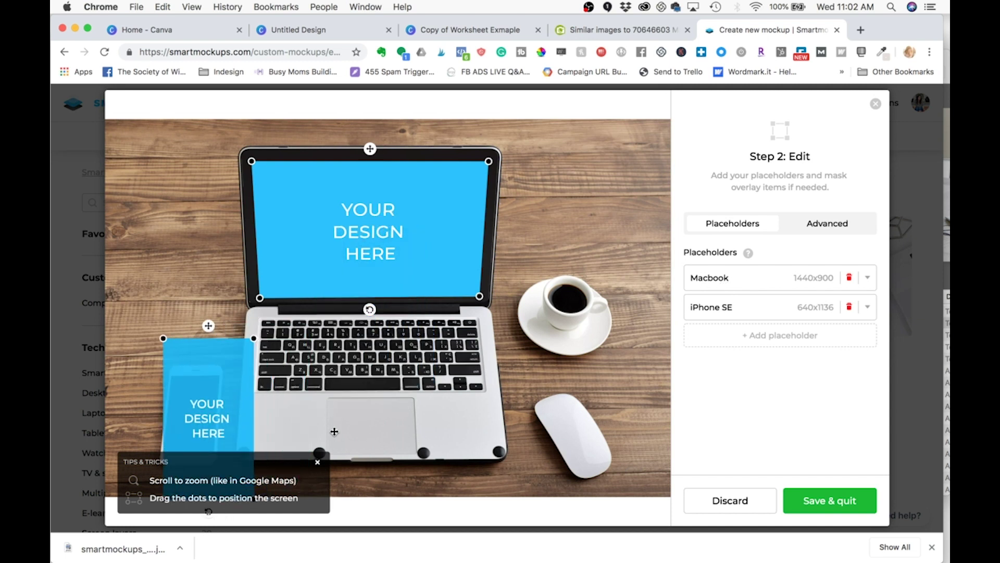
pyautogui.click(317, 463)
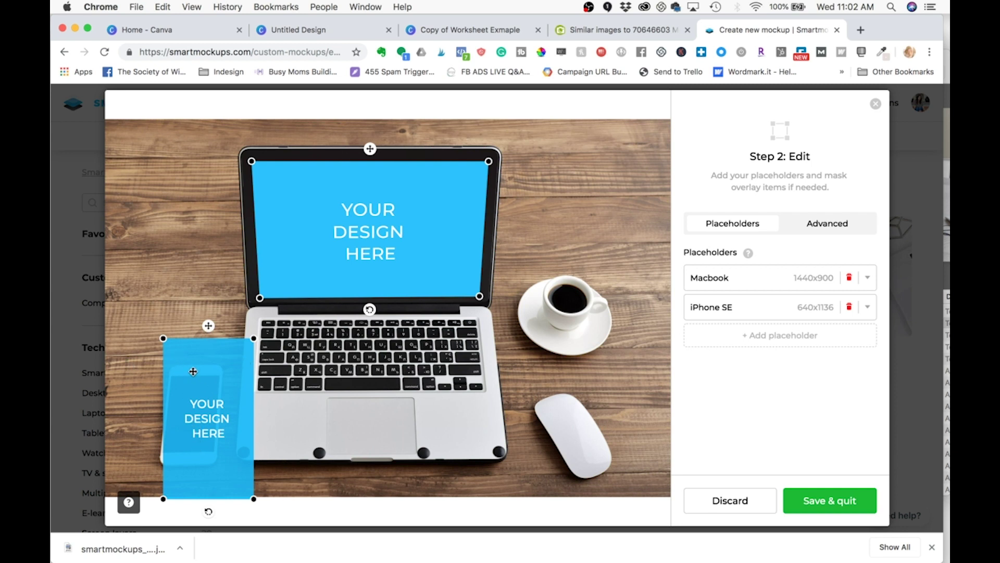
pyautogui.moveTo(208, 325); pyautogui.dragTo(216, 378)
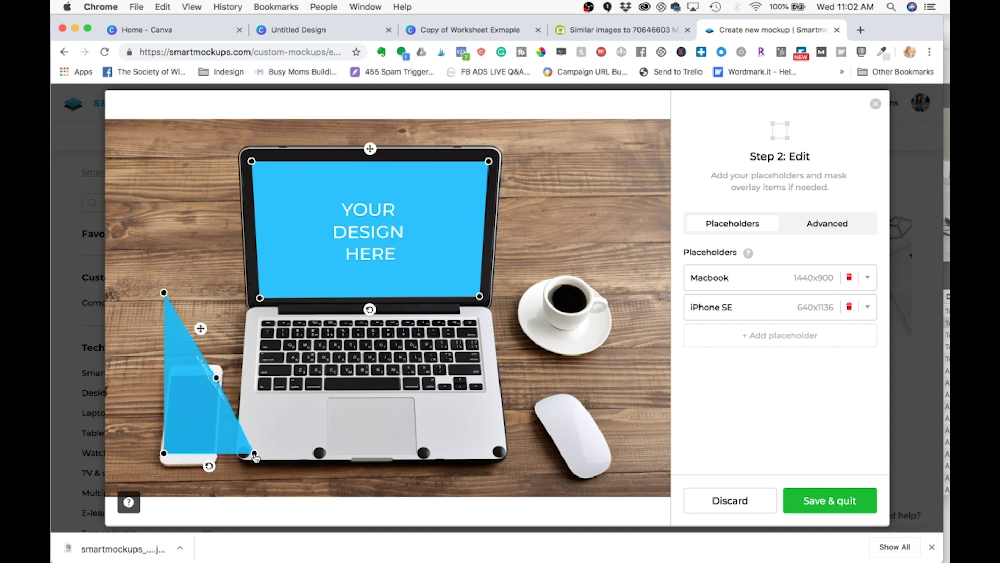
pyautogui.moveTo(255, 456); pyautogui.dragTo(215, 451)
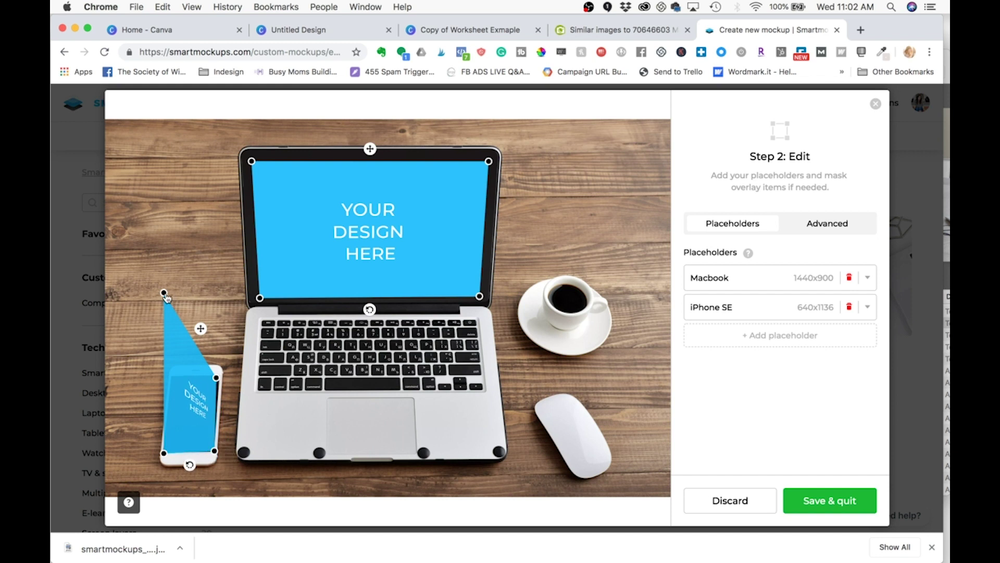
pyautogui.moveTo(164, 293); pyautogui.dragTo(221, 372)
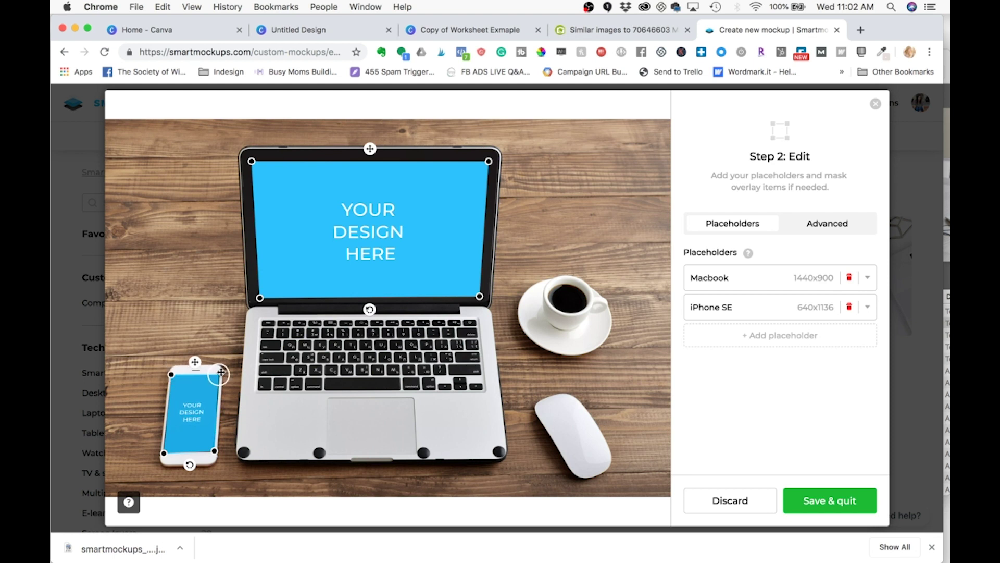
# Inspect the phone placeholder up close, then save the mockup as Test in Custom Mockups.
pyautogui.scroll(5, 192, 290)
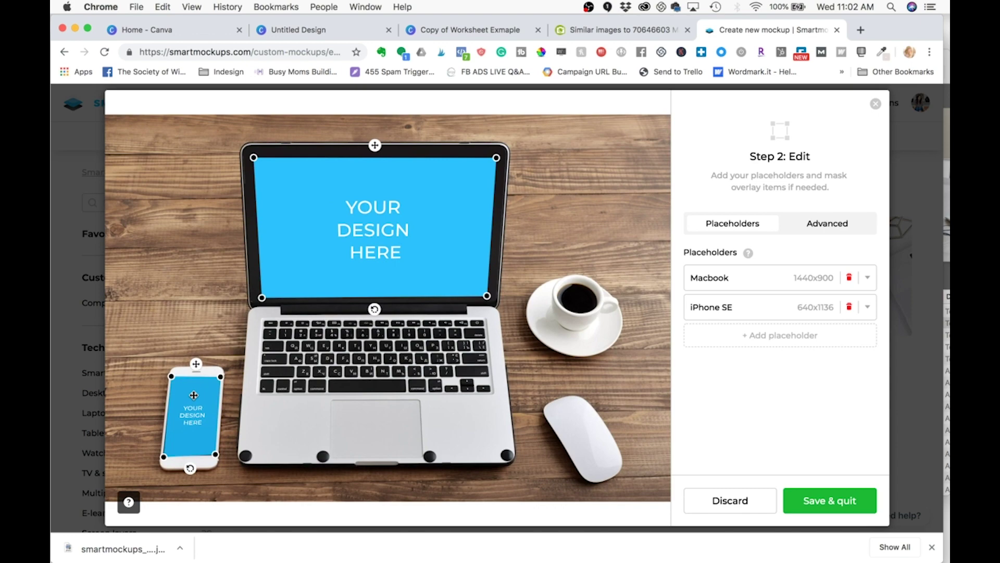
pyautogui.scroll(3, 195, 397)
pyautogui.scroll(5, 175, 440)
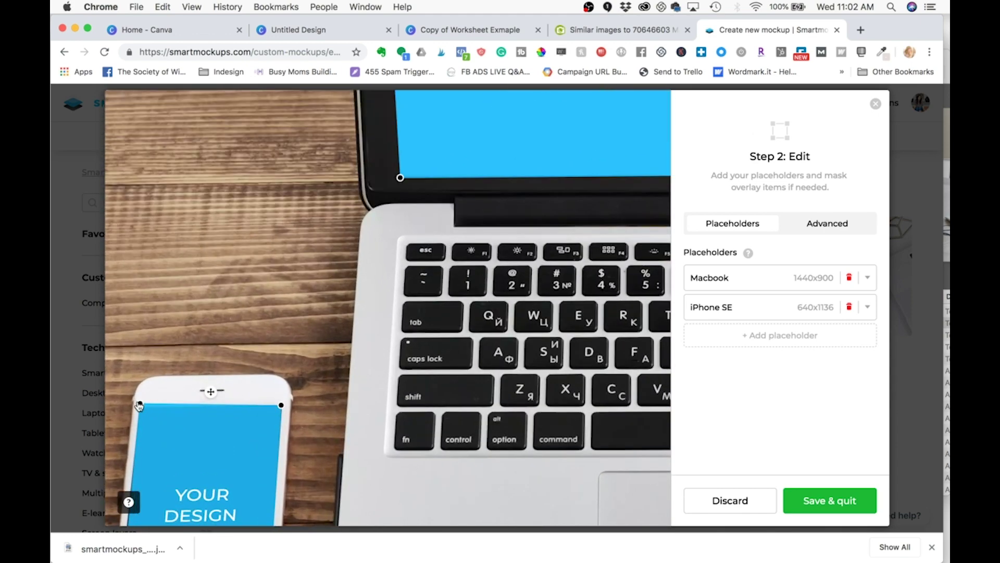
pyautogui.scroll(-5, 140, 406)
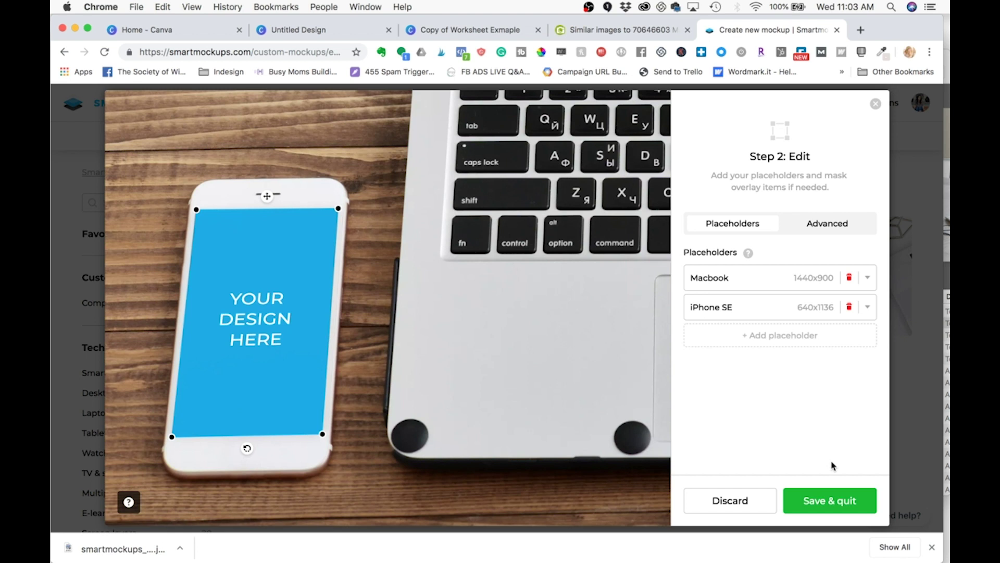
pyautogui.click(829, 503)
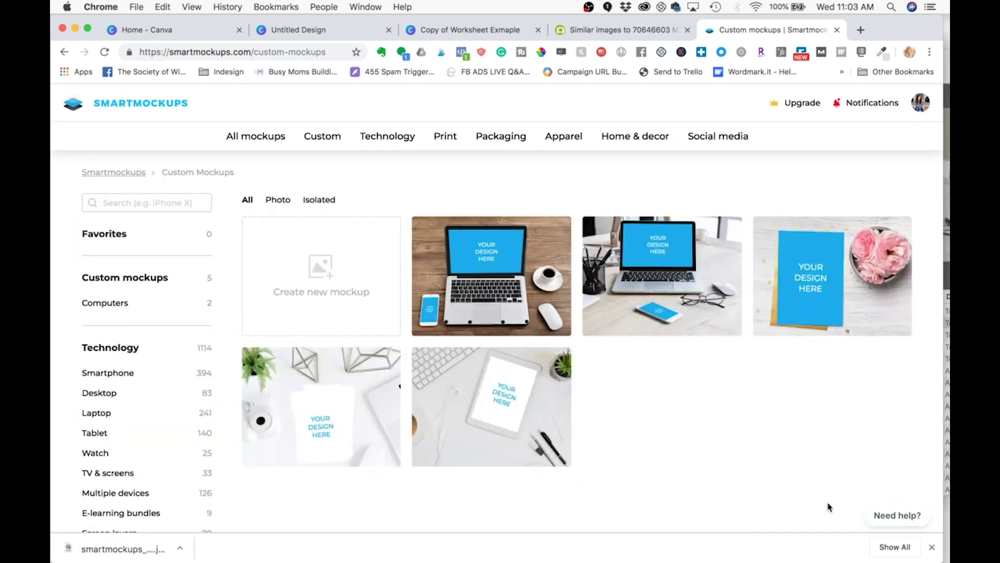
# Open the Test mockup and list the upload sources for the Image 1675x1047 slot.
pyautogui.click(497, 290)
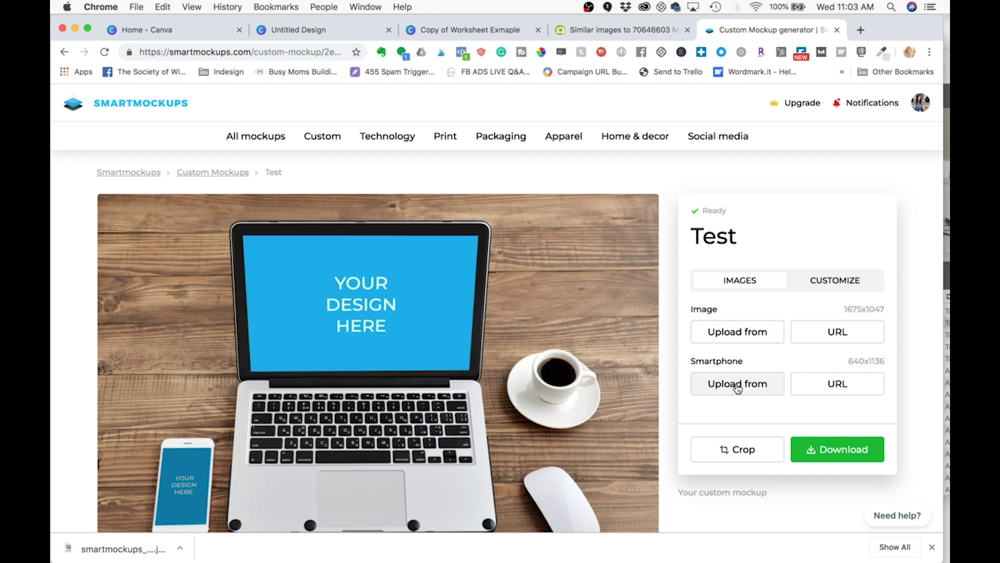
pyautogui.click(726, 333)
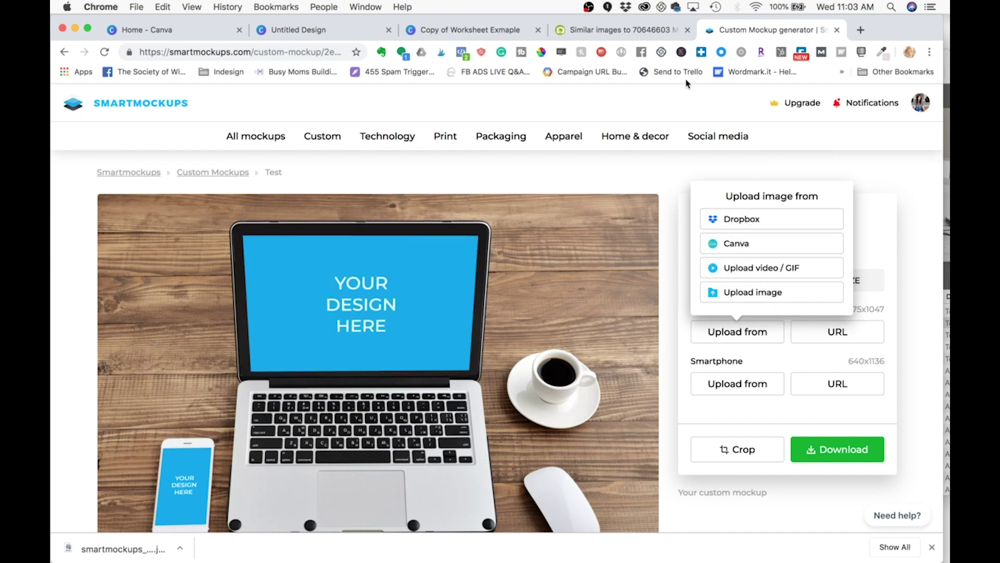
# Copy the Canva flyer's link and import it from Canva into the laptop slot.
pyautogui.click(489, 31)
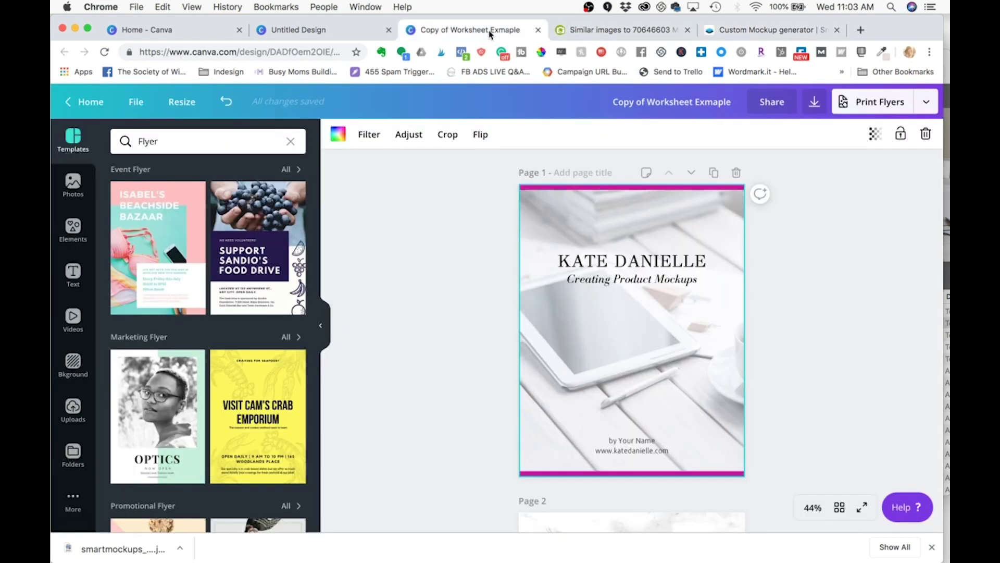
pyautogui.click(292, 54)
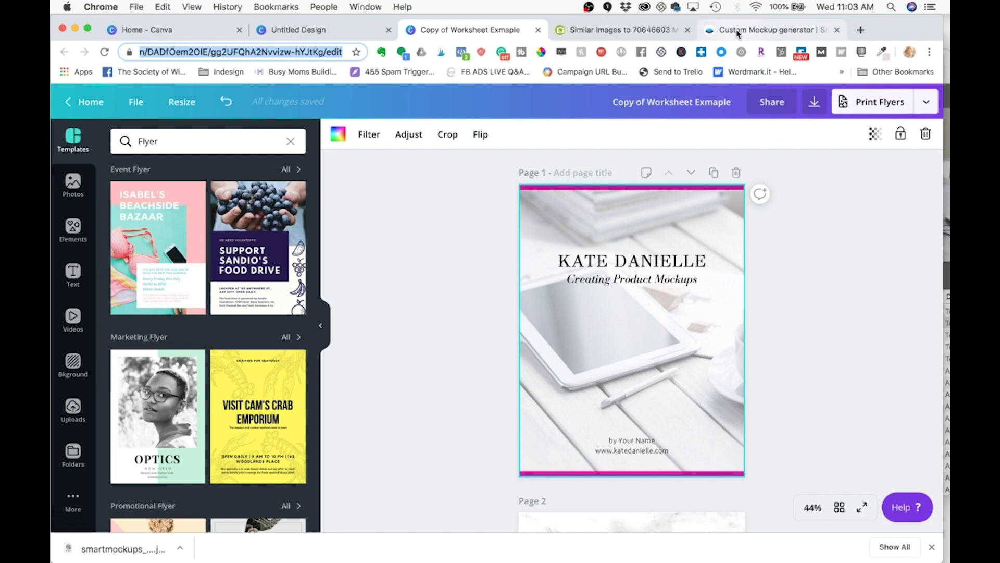
pyautogui.click(737, 31)
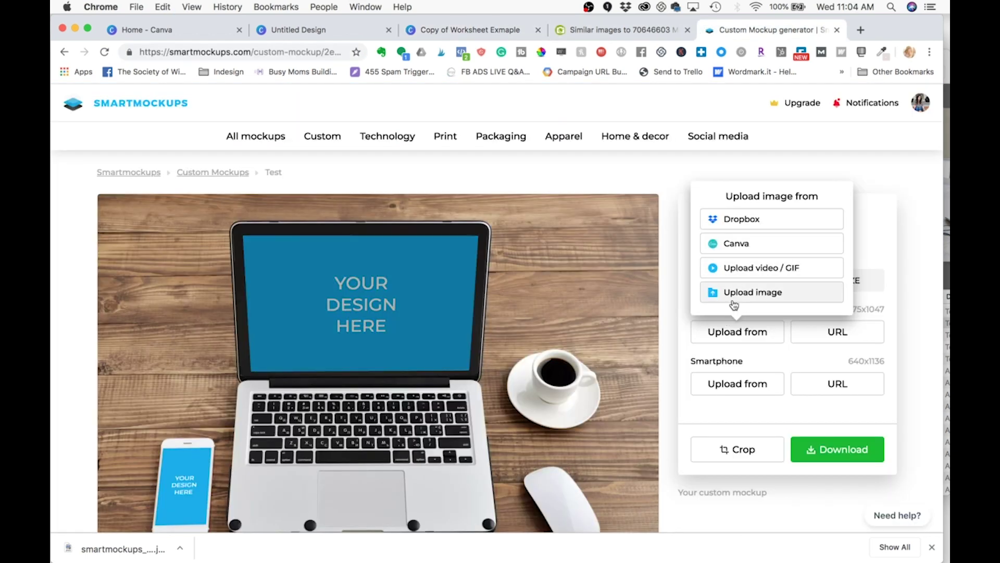
pyautogui.click(734, 249)
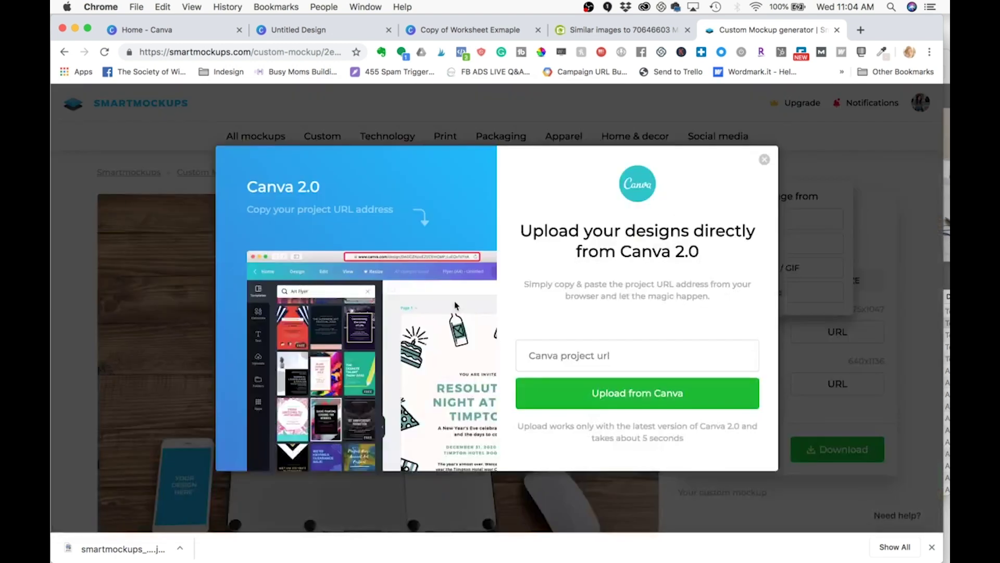
pyautogui.click(552, 358)
pyautogui.press('super+v')
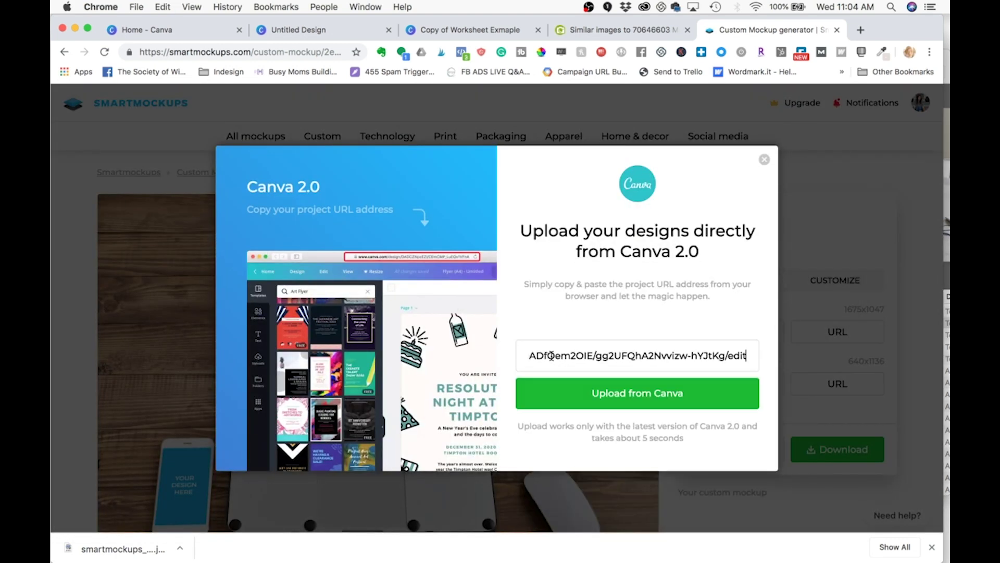
pyautogui.click(552, 388)
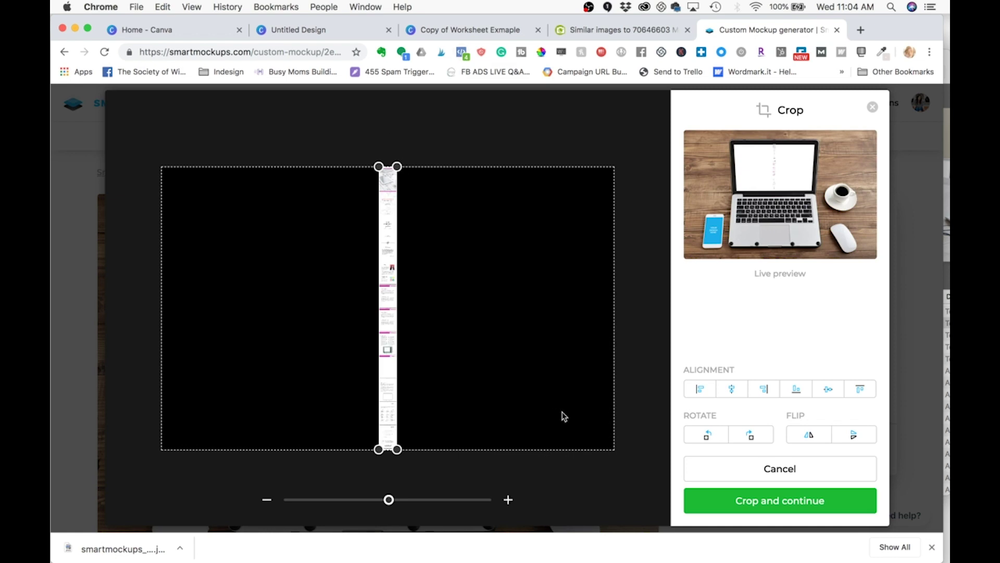
# Discard the wrong import and enlarge the Canva cover to fill the crop frame.
pyautogui.click(696, 472)
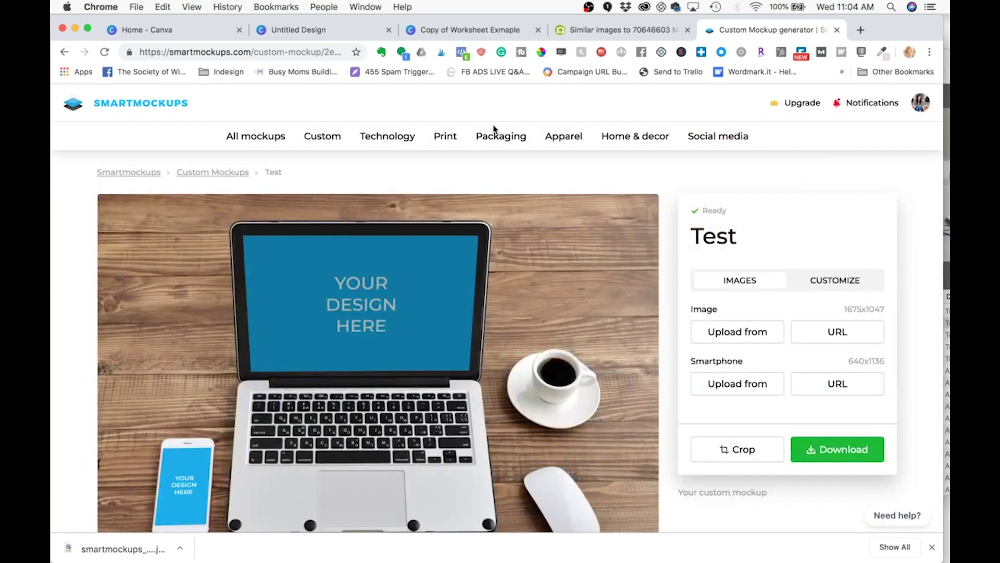
pyautogui.click(329, 30)
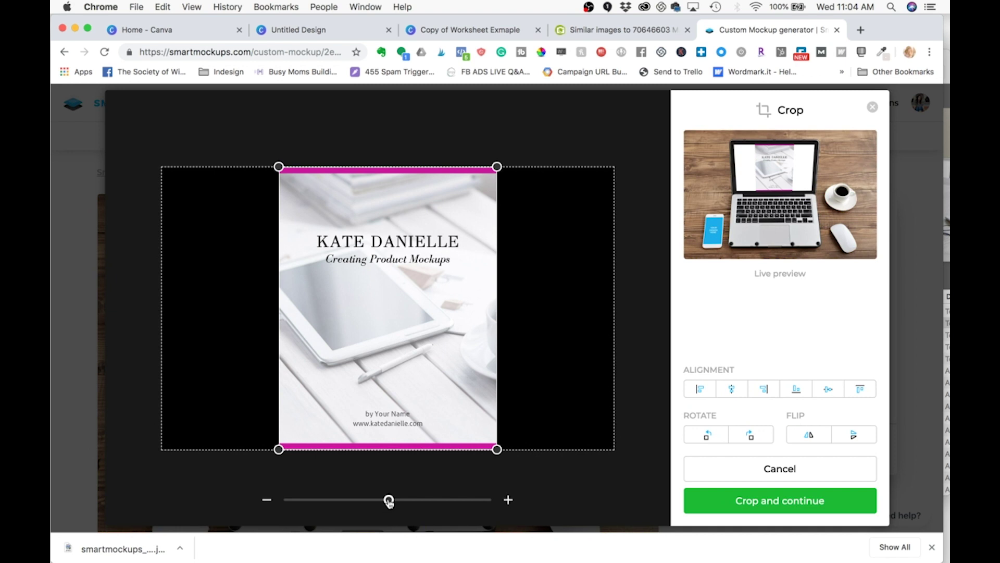
pyautogui.moveTo(388, 501); pyautogui.dragTo(430, 502)
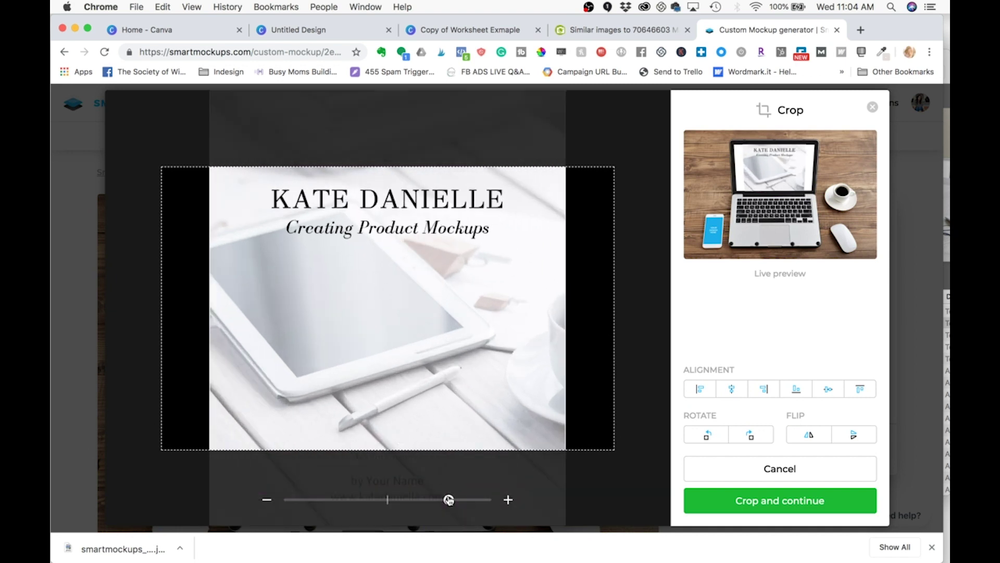
pyautogui.moveTo(448, 500); pyautogui.dragTo(509, 501)
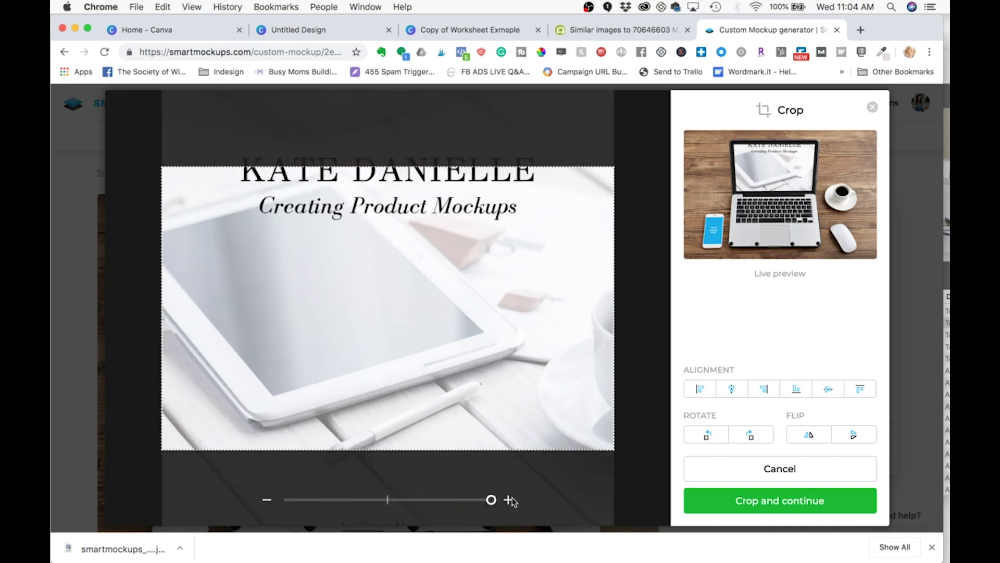
# Shift the cover down to centre the 'Creating Product Mockups' title and apply the crop.
pyautogui.moveTo(443, 286); pyautogui.dragTo(445, 377)
pyautogui.moveTo(321, 249); pyautogui.dragTo(321, 261)
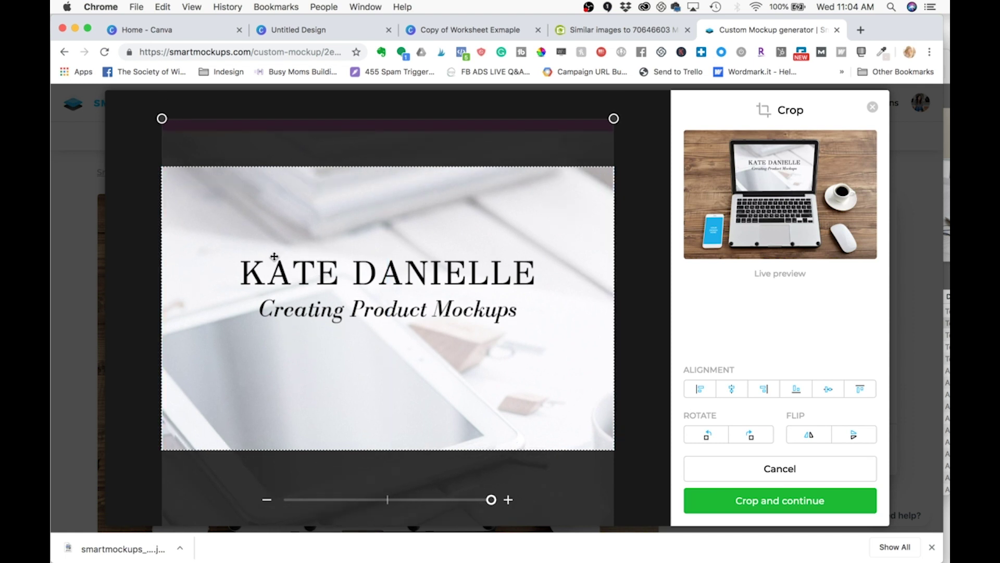
pyautogui.moveTo(310, 313); pyautogui.dragTo(310, 323)
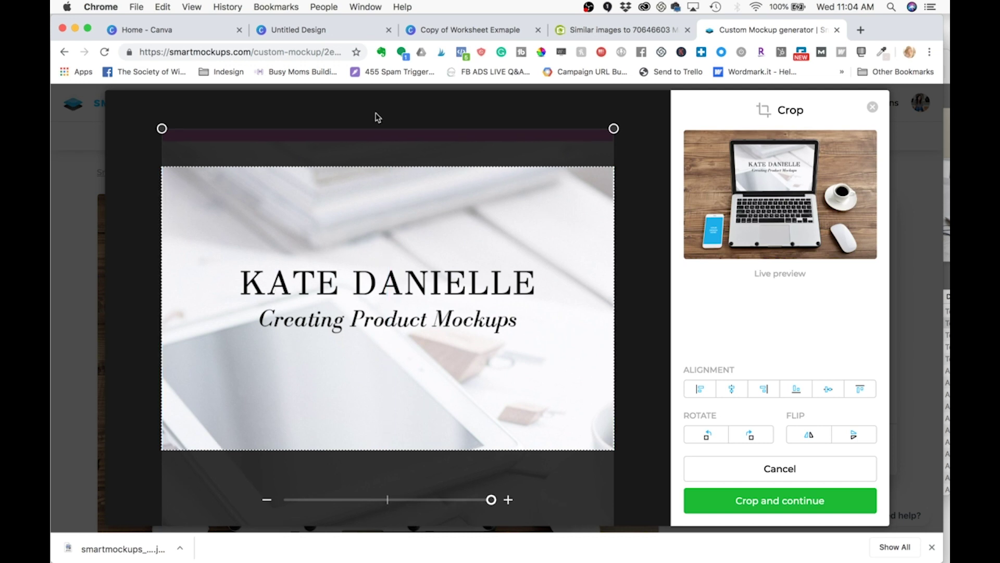
pyautogui.click(730, 507)
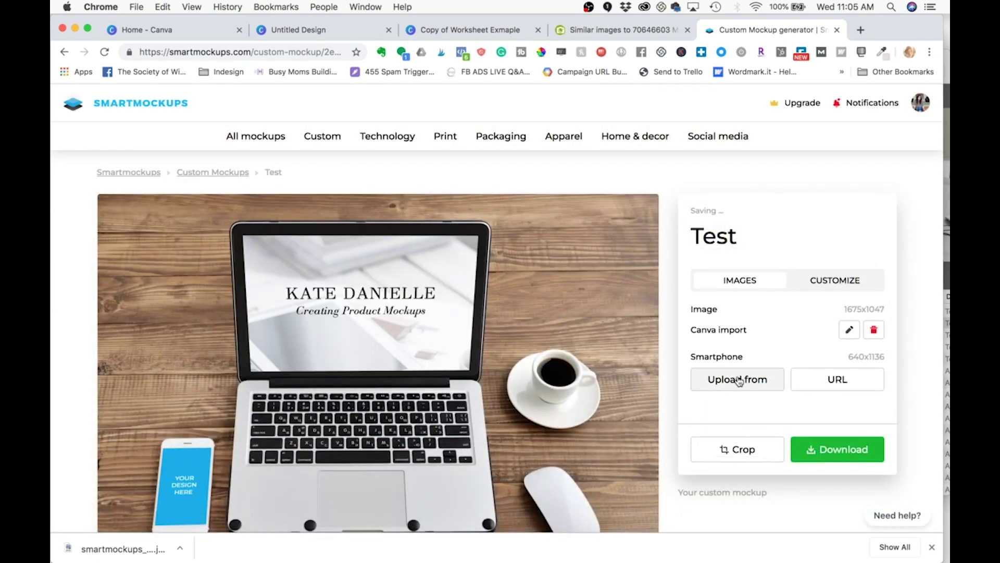
# Import the same Canva cover onto the Smartphone 640x1136 screen from its pasted link.
pyautogui.click(739, 380)
pyautogui.click(736, 299)
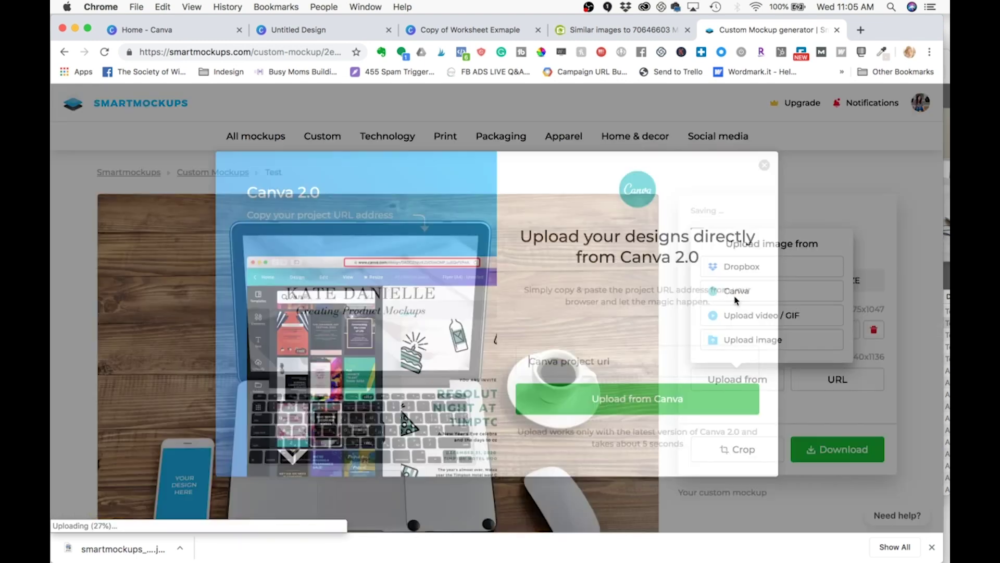
pyautogui.click(614, 358)
pyautogui.press('super+v')
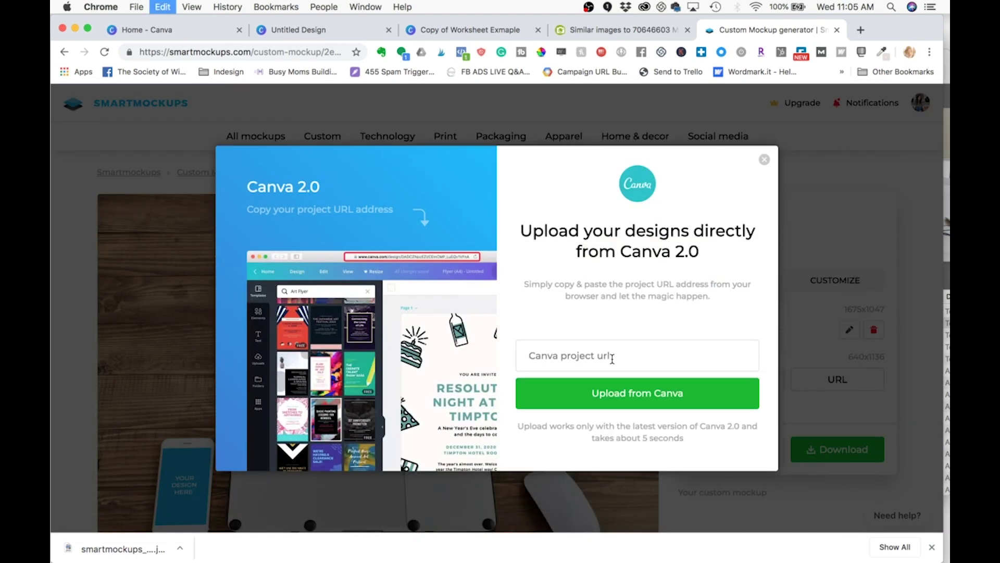
pyautogui.click(604, 393)
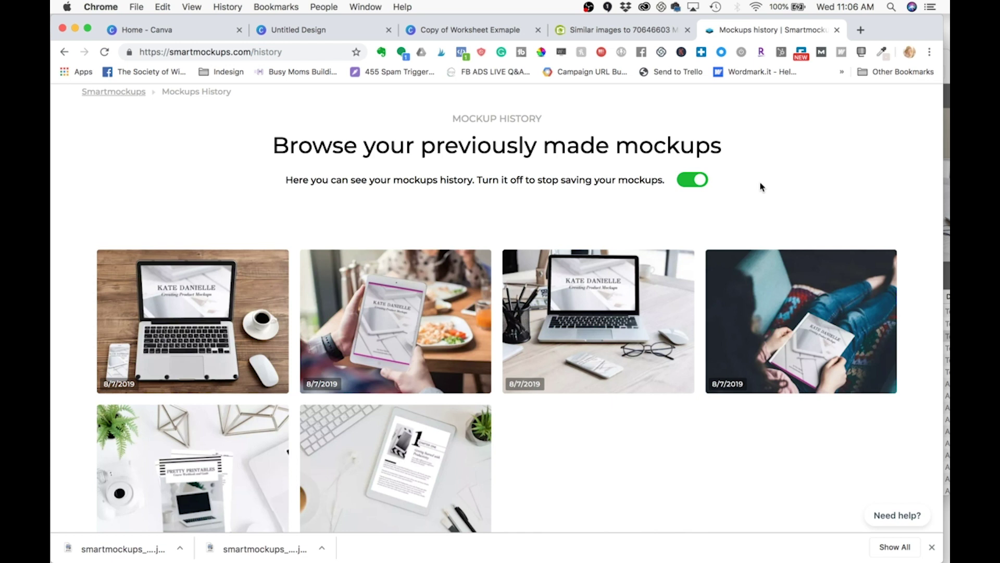
# Bring up the incognito window showing the Smartmockups home page.
pyautogui.scroll(3, 760, 186)
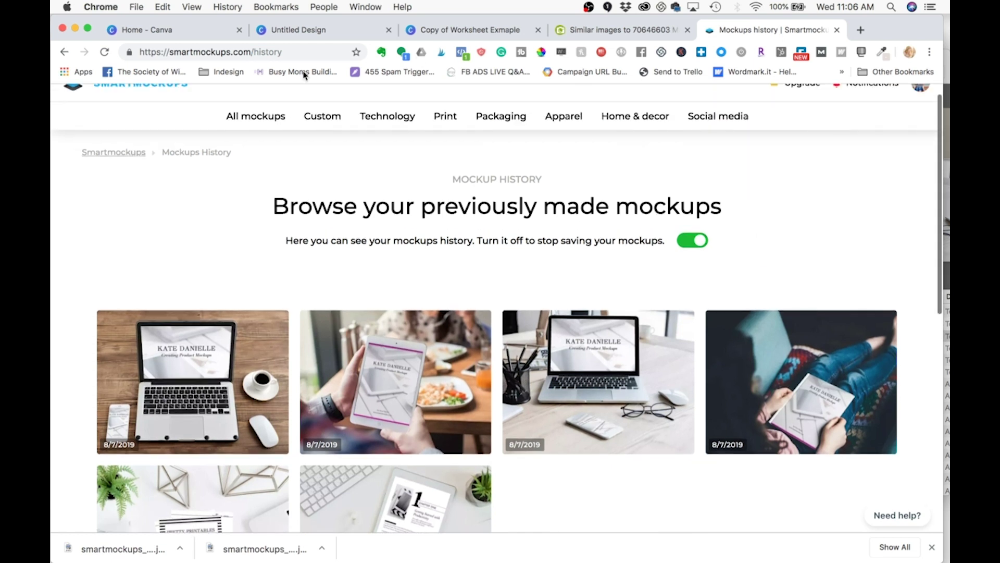
pyautogui.moveTo(688, 133)
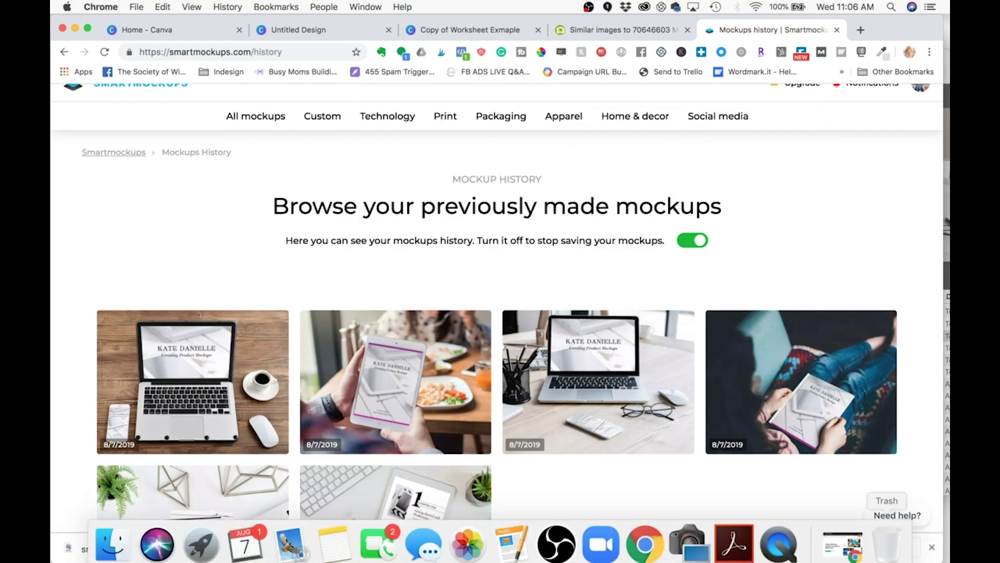
pyautogui.click(843, 543)
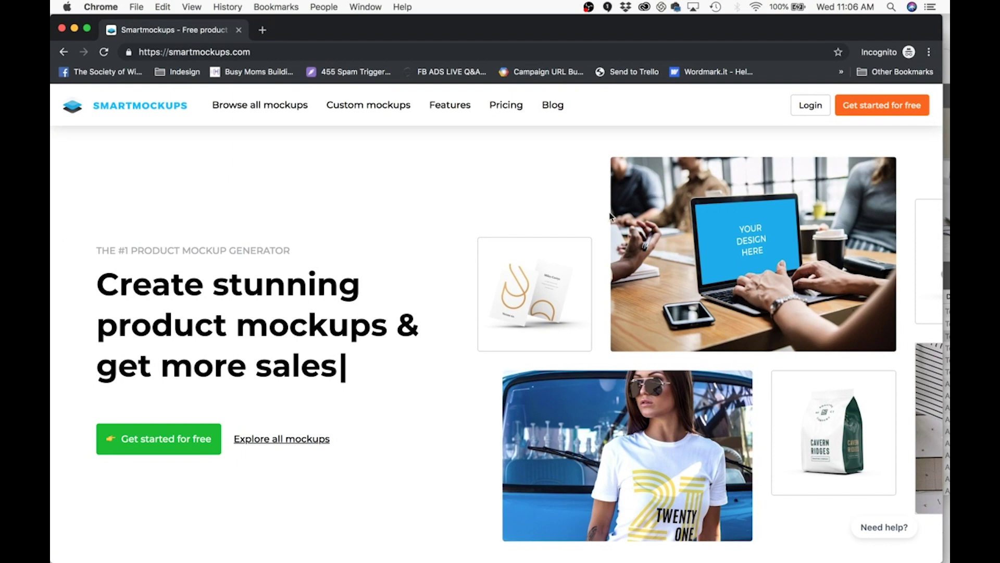
# Open Pricing and review the Free $0, Premium $9, Pro $19 and Team $39 plans.
pyautogui.scroll(-2, 538, 195)
pyautogui.scroll(2, 538, 195)
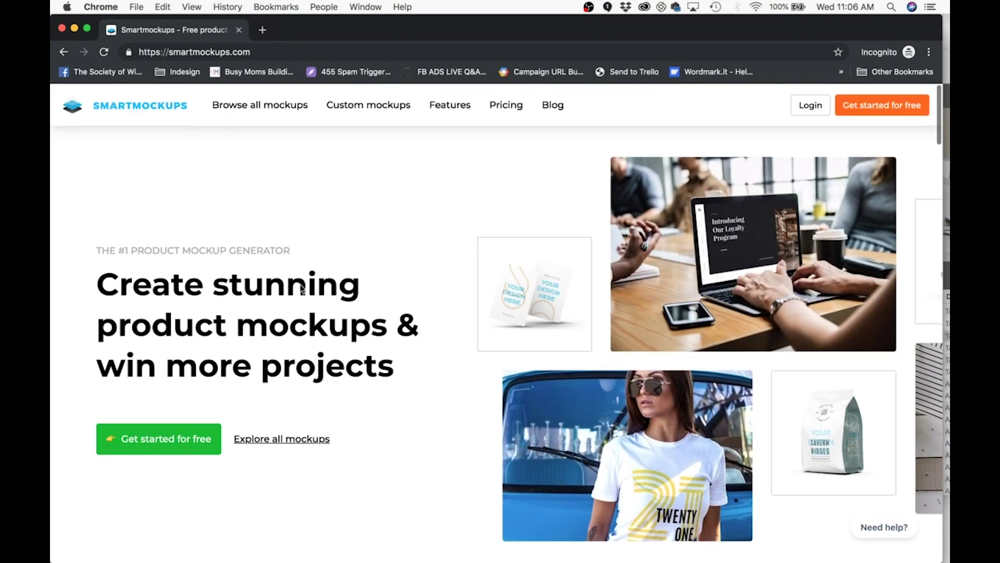
pyautogui.click(509, 105)
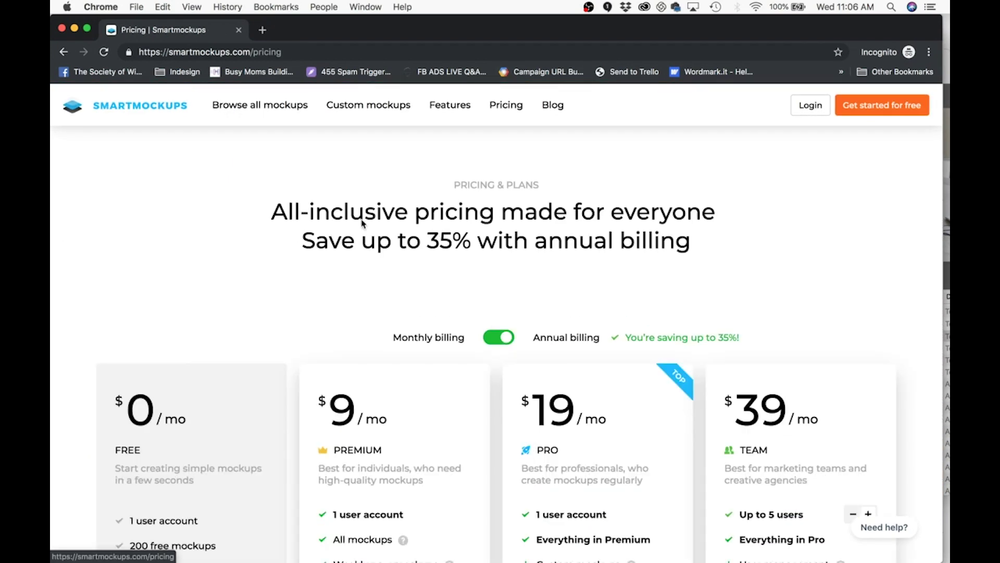
pyautogui.scroll(-3, 310, 264)
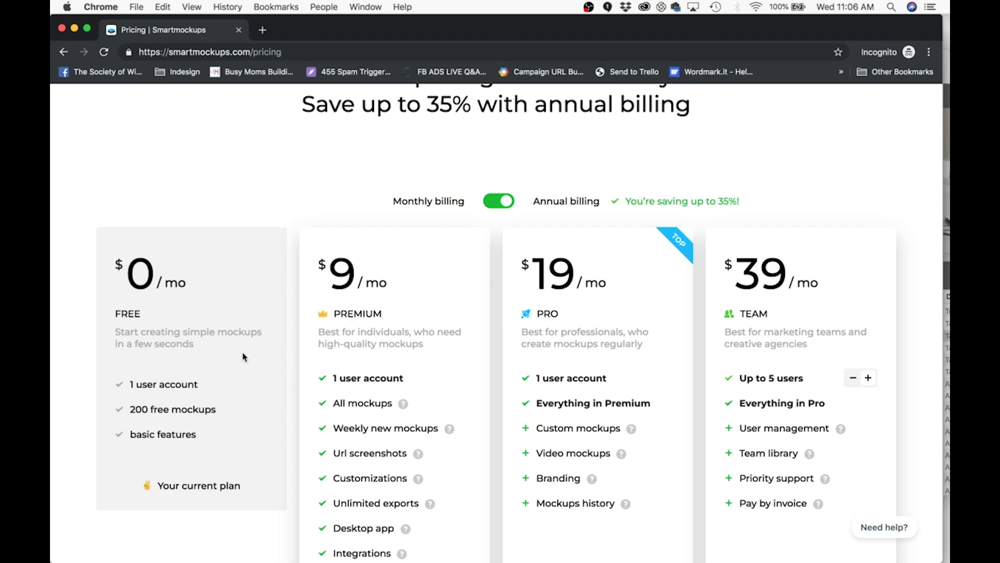
pyautogui.scroll(-2, 243, 357)
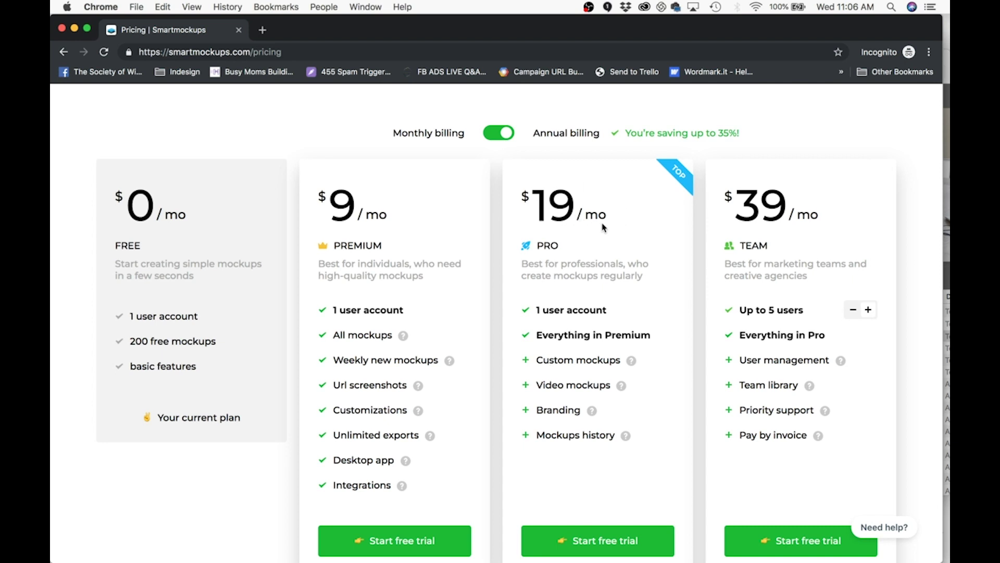
pyautogui.scroll(-1, 361, 281)
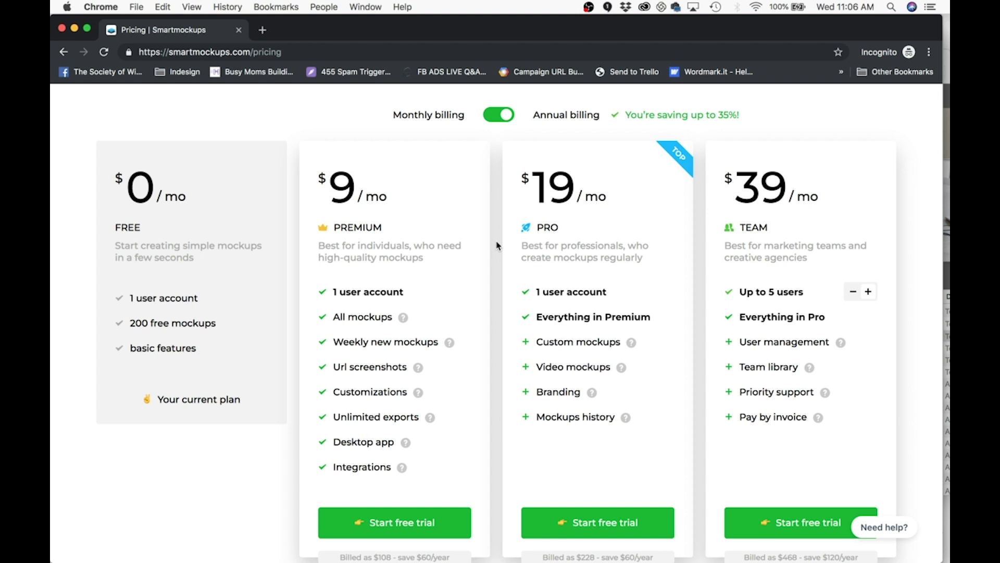
pyautogui.scroll(-2, 386, 296)
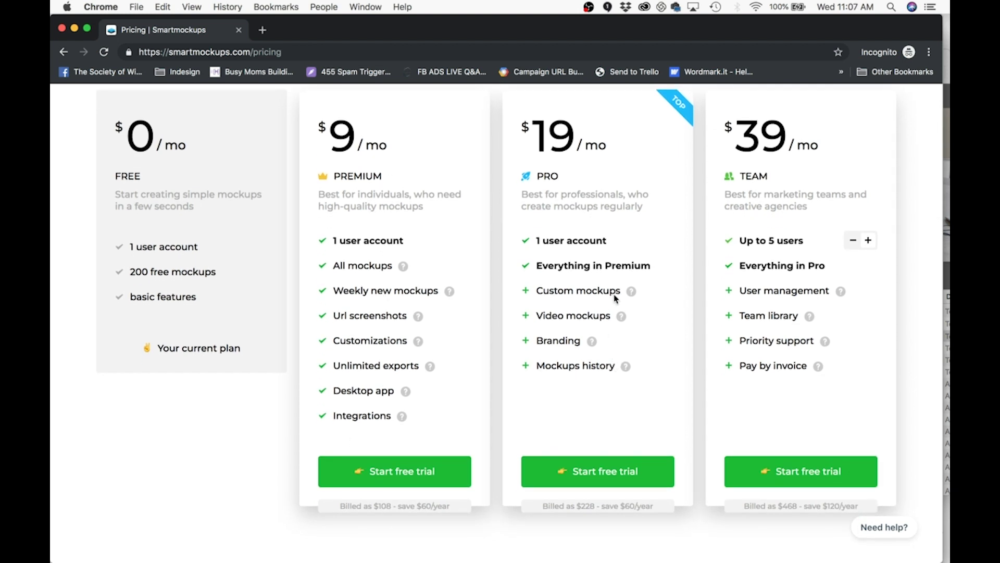
pyautogui.scroll(5, 615, 298)
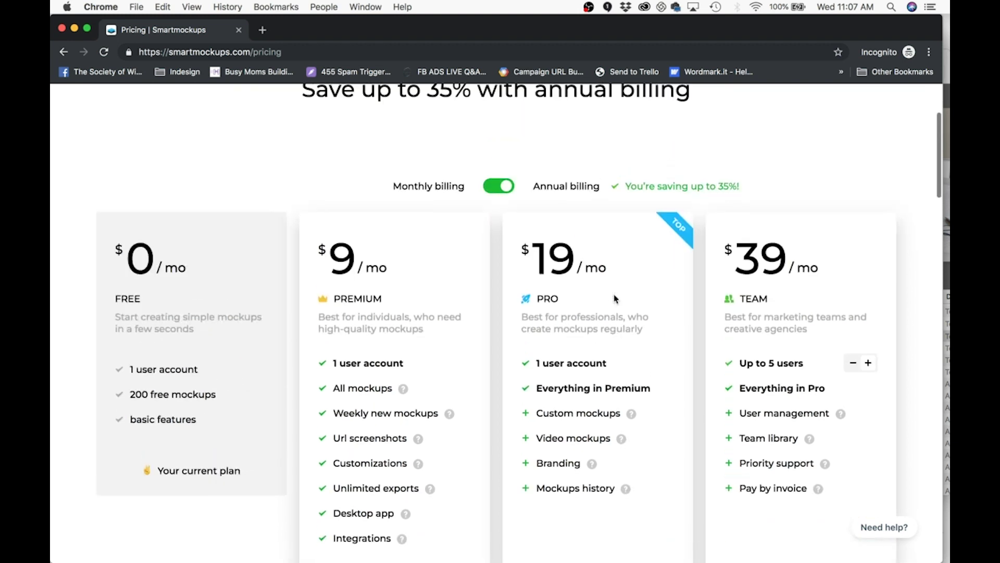